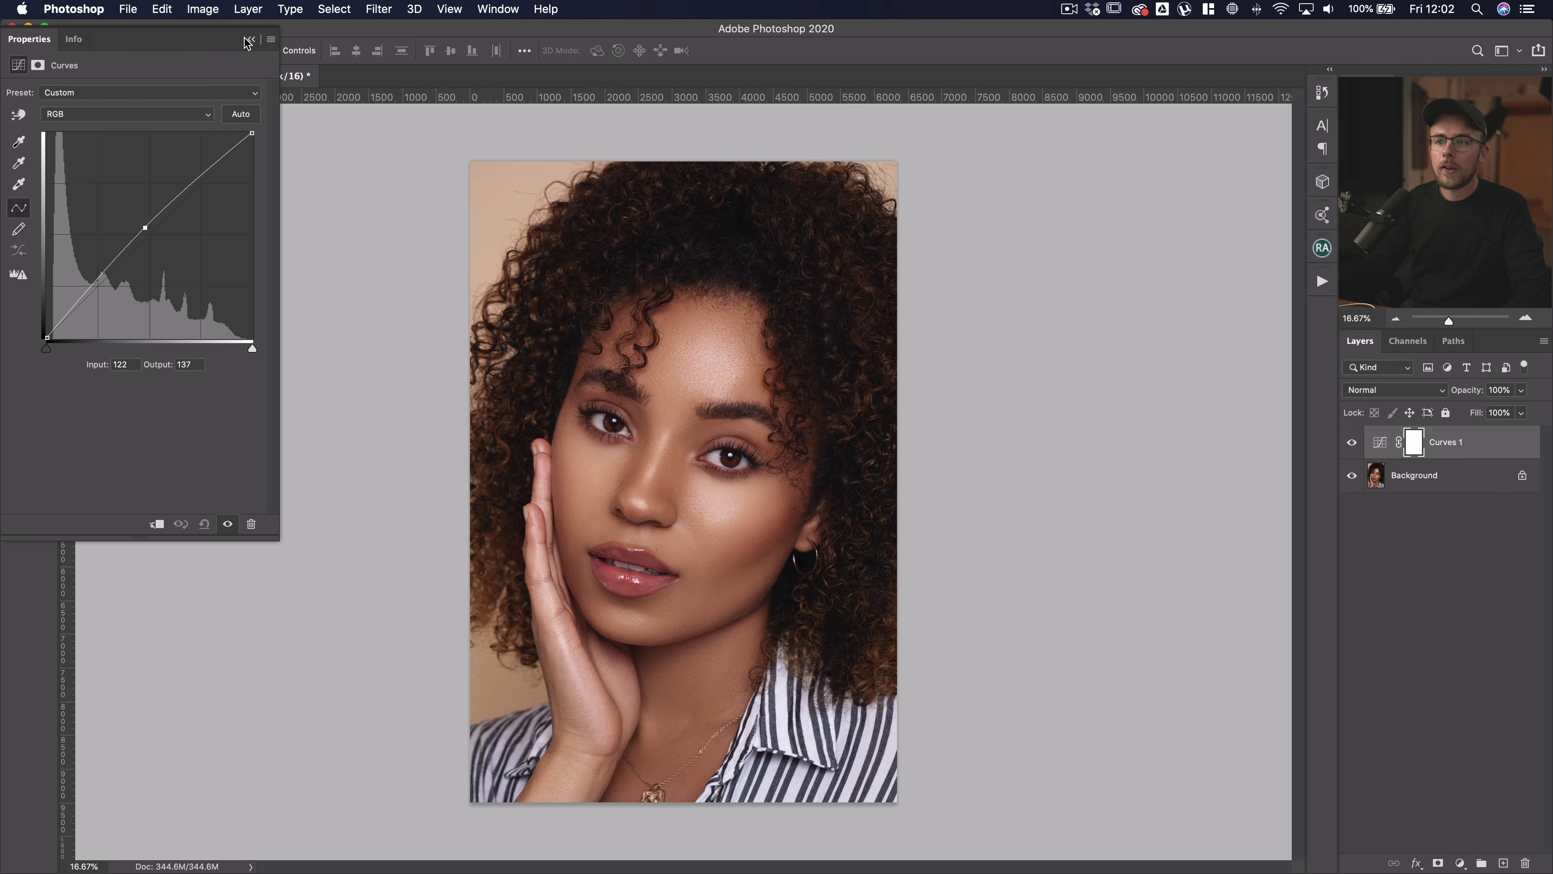
In the Curves 1 layer's blending options, split the Underlying Layer Blend If shadow slider to 119 / 197
{"action": "left_click", "coordinate": [250, 40]}
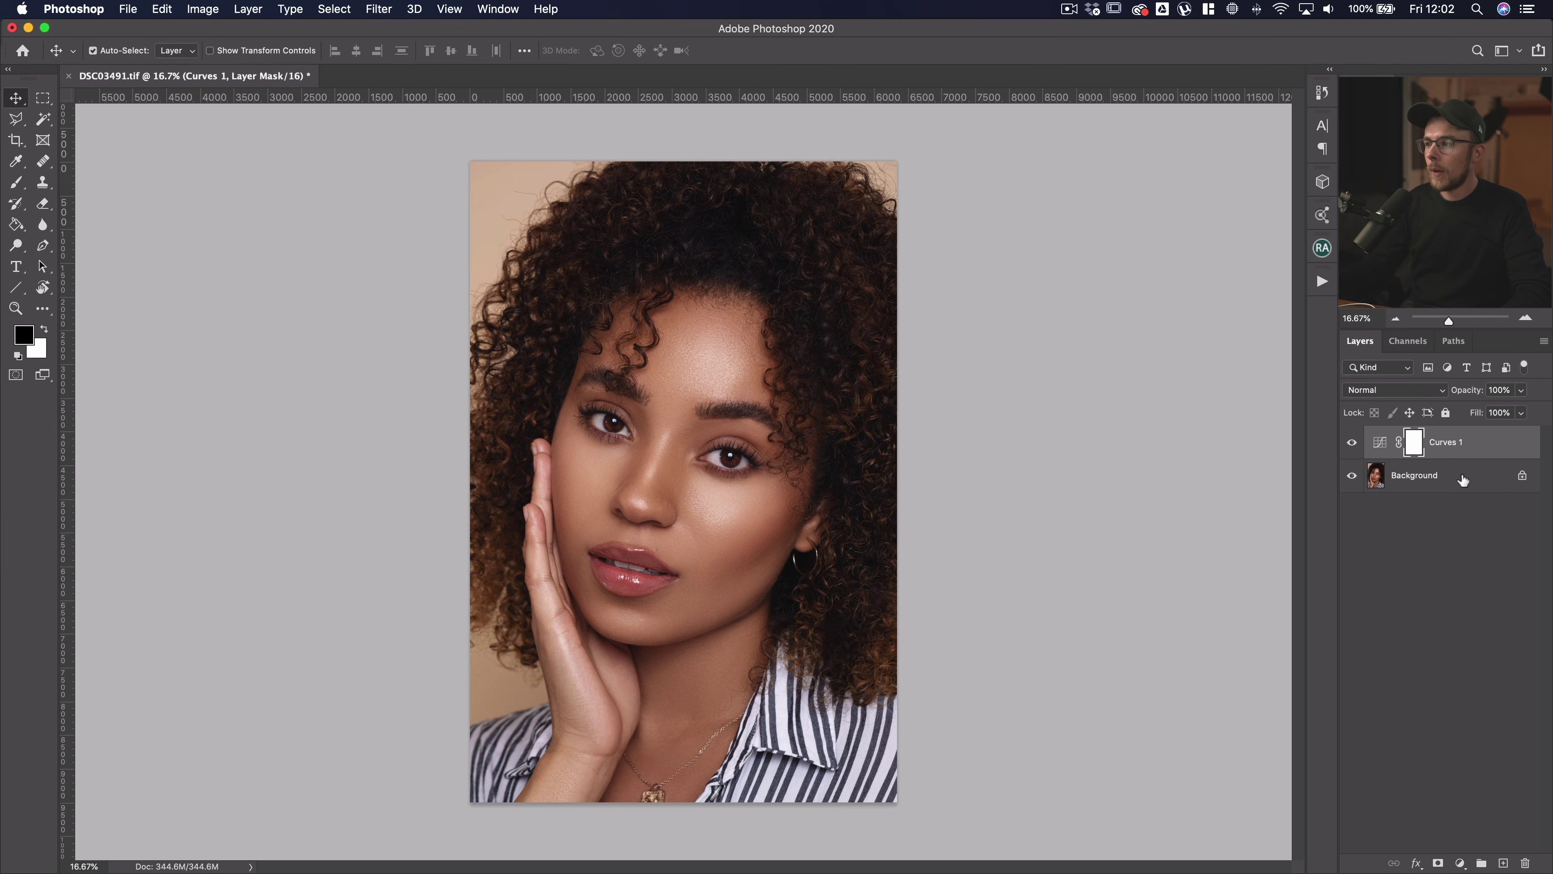
{"action": "double_click", "coordinate": [1477, 445]}
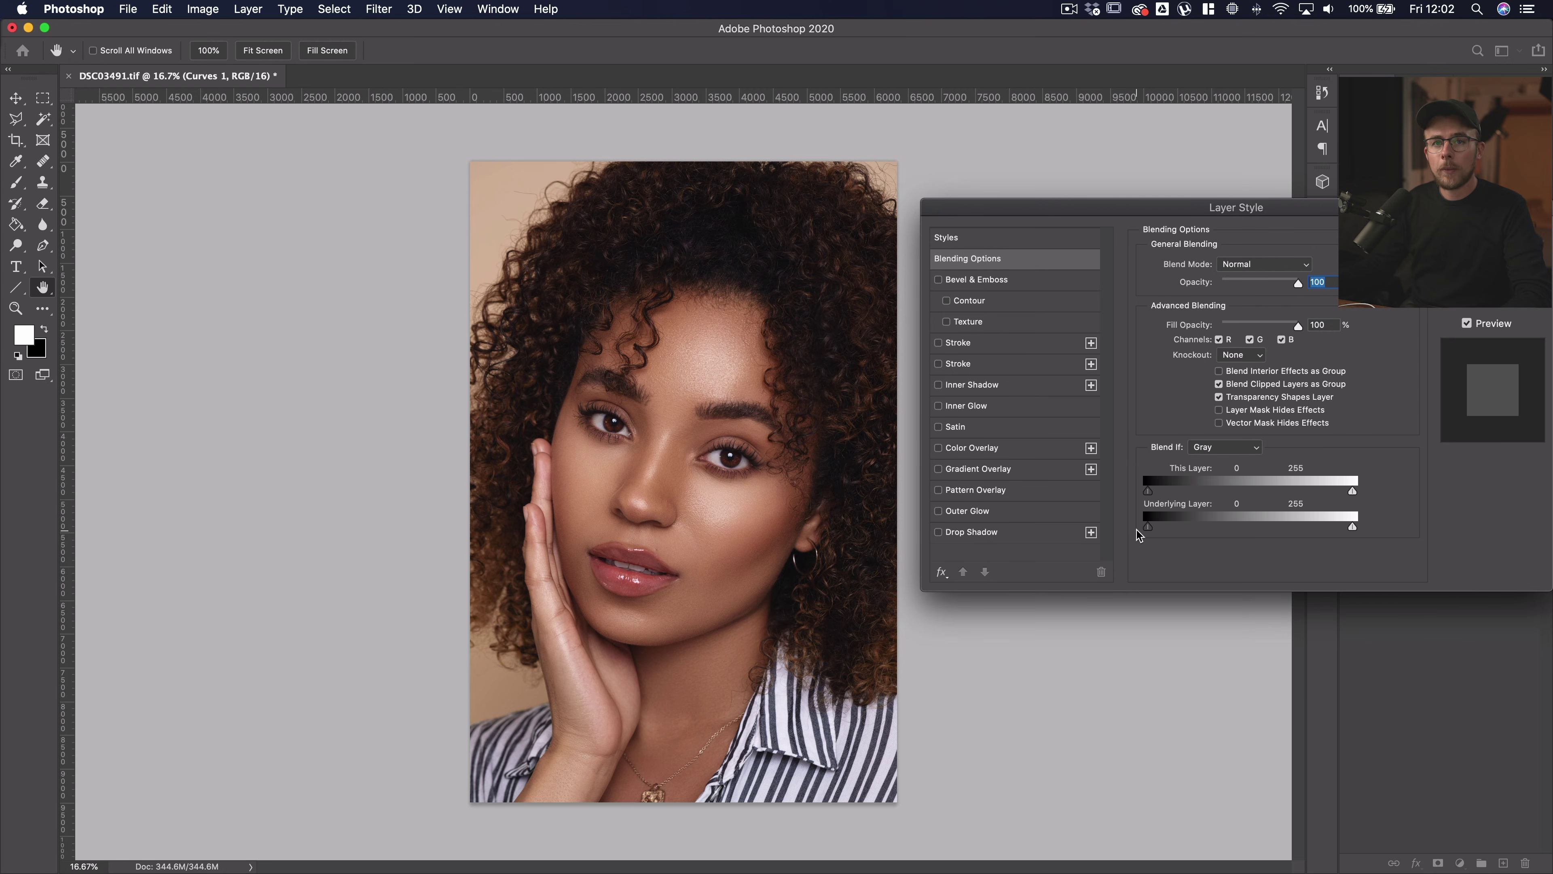
{"action": "left_click_drag", "start_coordinate": [1149, 528], "coordinate": [1258, 537]}
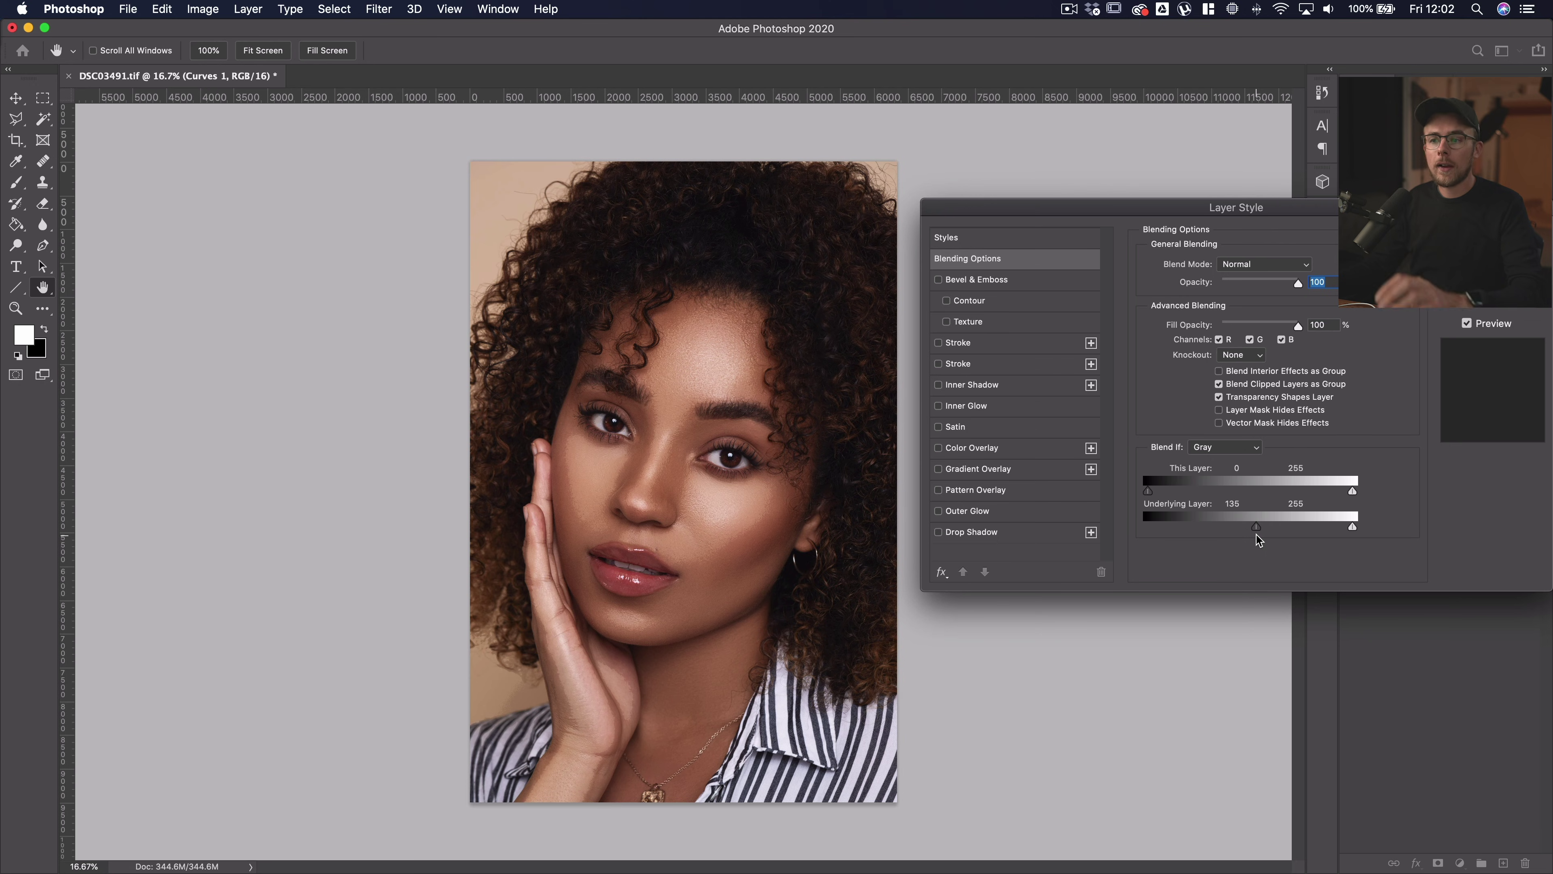
{"action": "left_click_drag", "start_coordinate": [1257, 535], "coordinate": [1270, 537]}
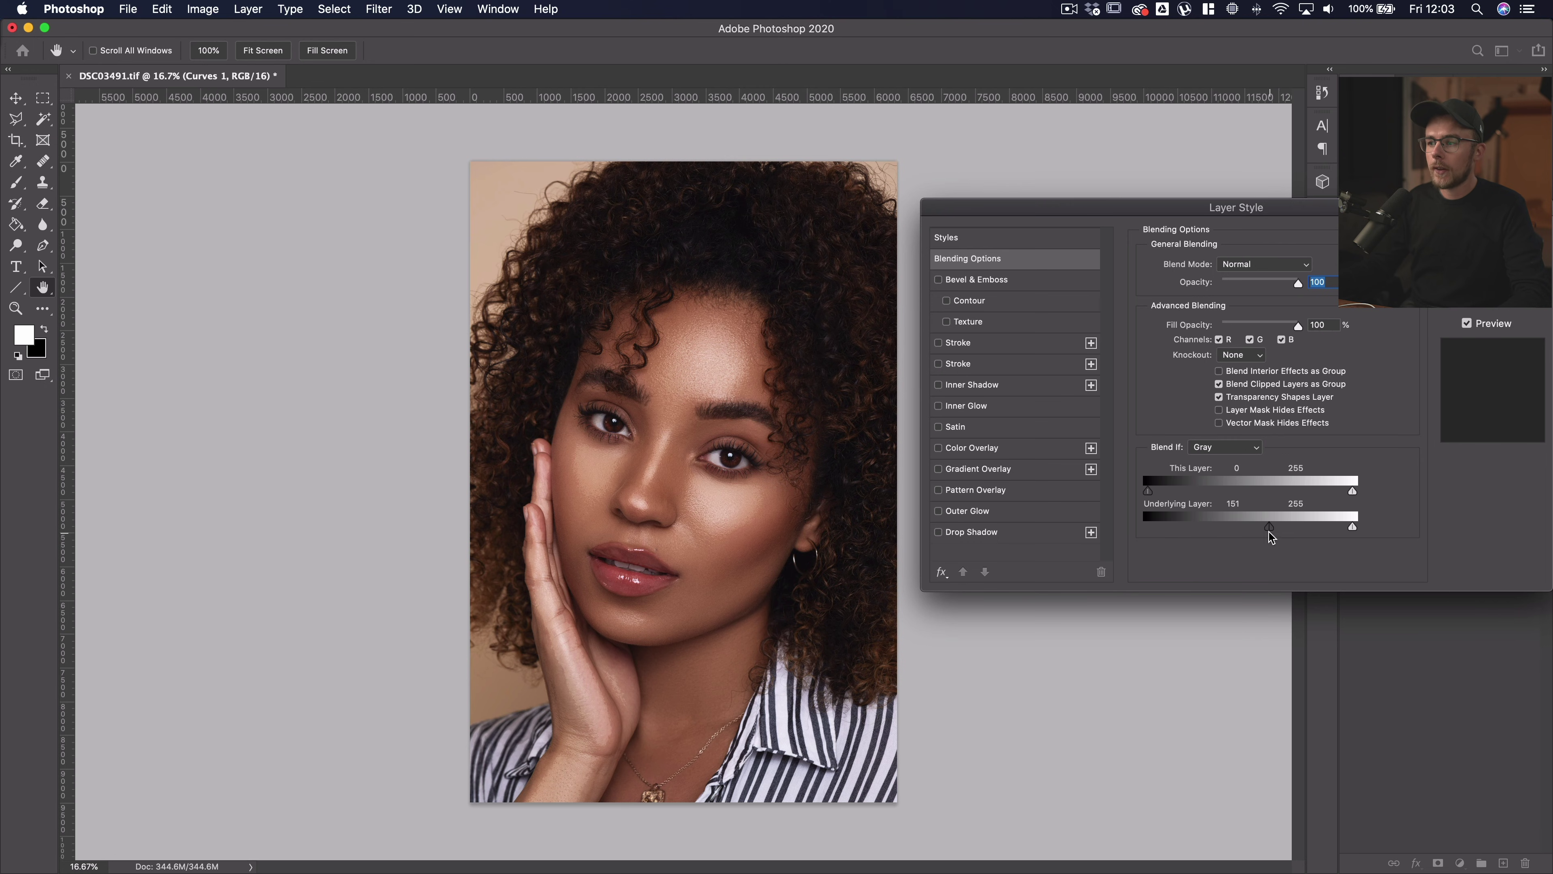
{"action": "left_click_drag", "start_coordinate": [1270, 533], "coordinate": [1308, 534]}
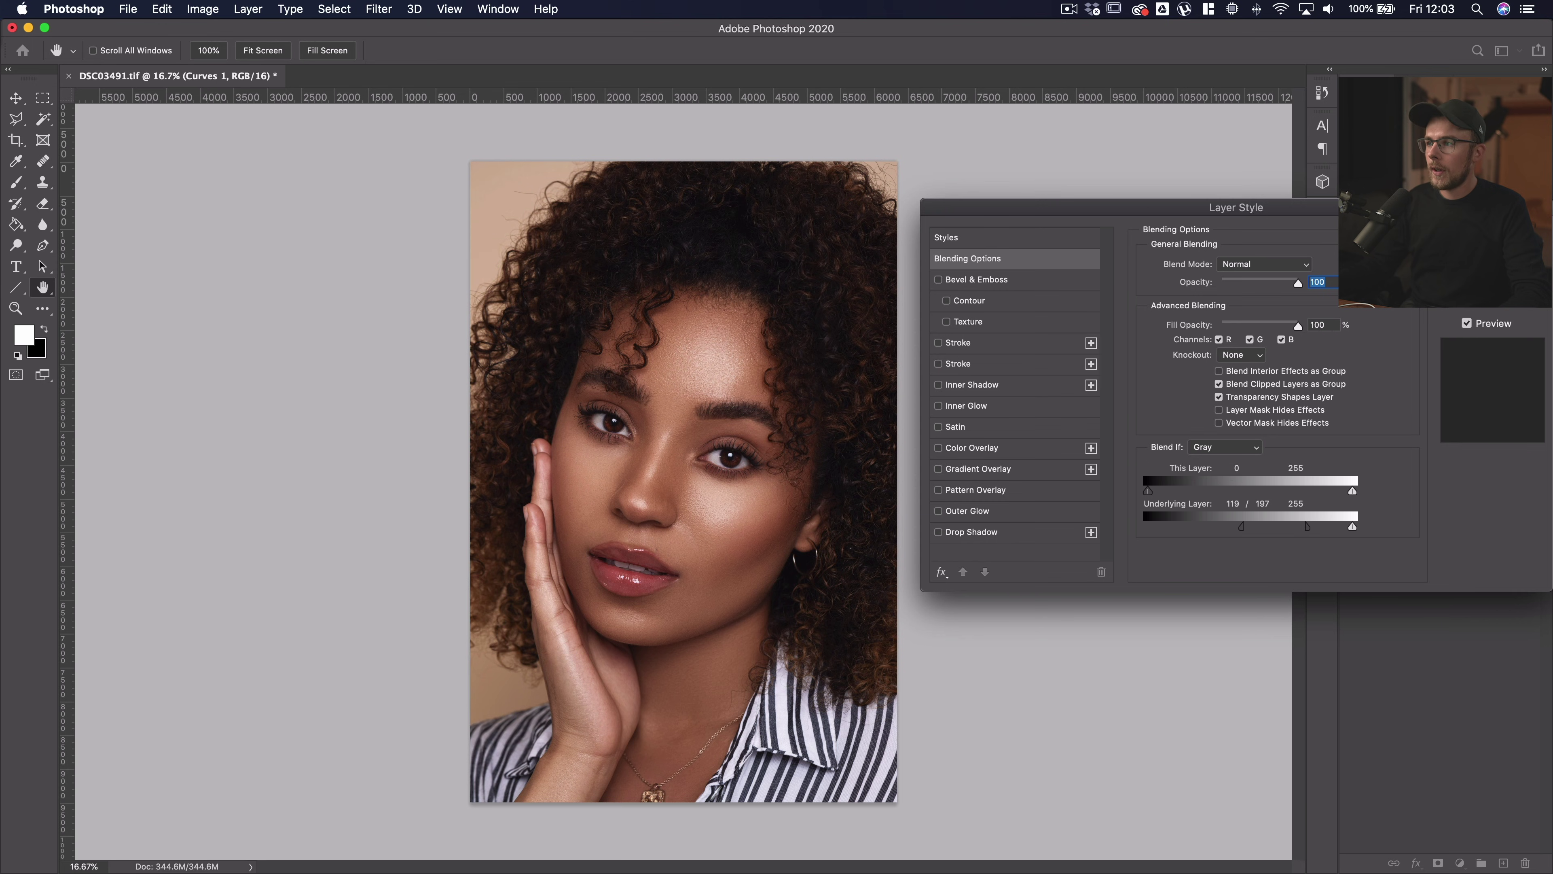
Set the Curves 1 layer's blend mode to Soft Light and apply the layer style settings
{"action": "left_click", "coordinate": [1301, 269]}
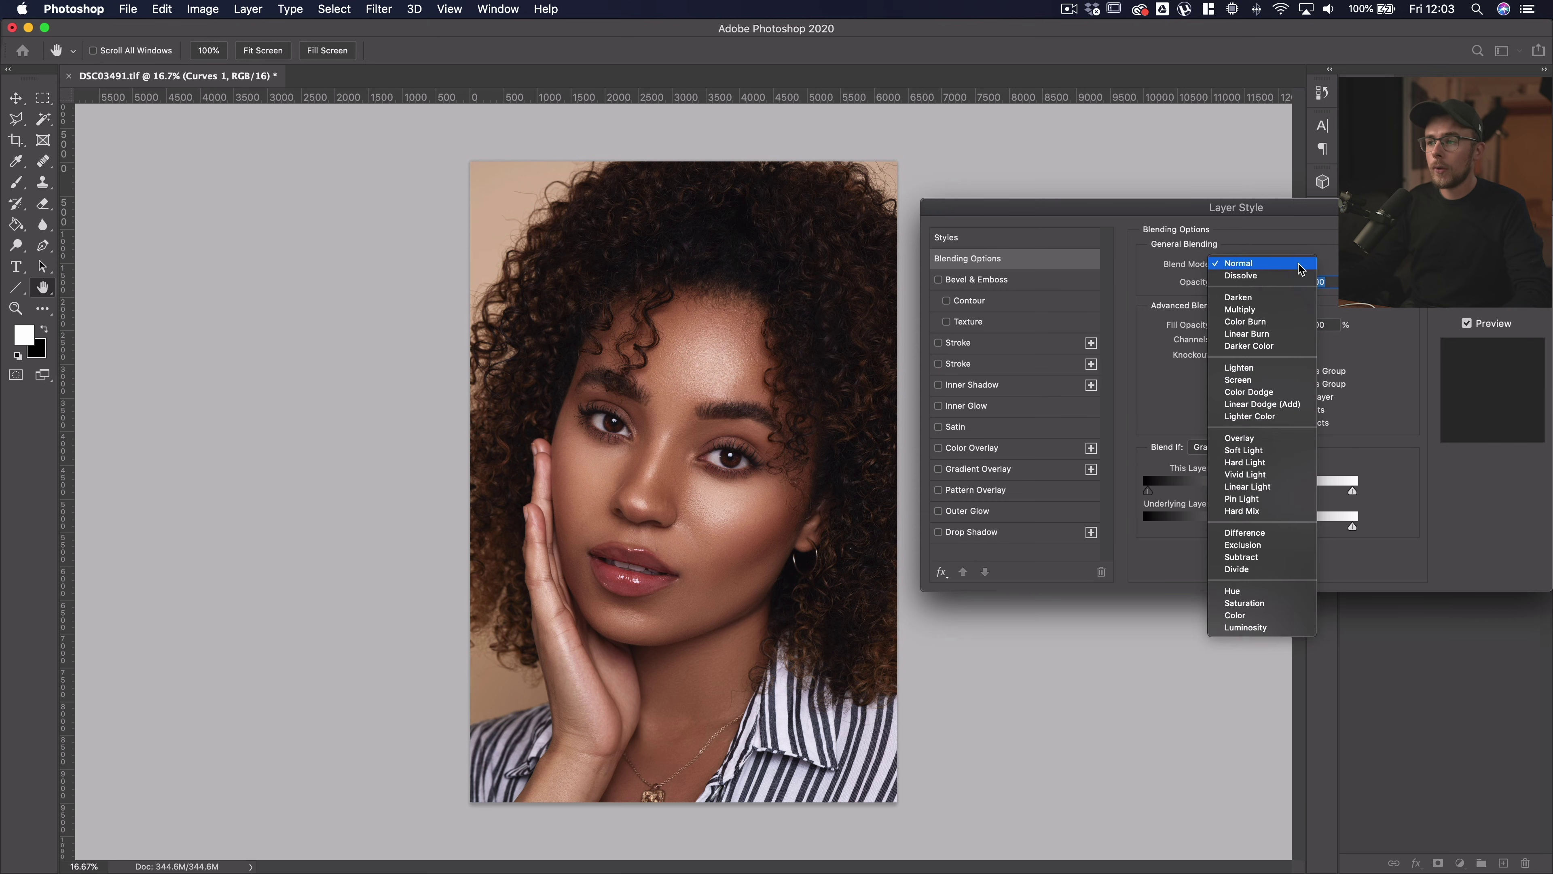
{"action": "left_click", "coordinate": [1271, 450]}
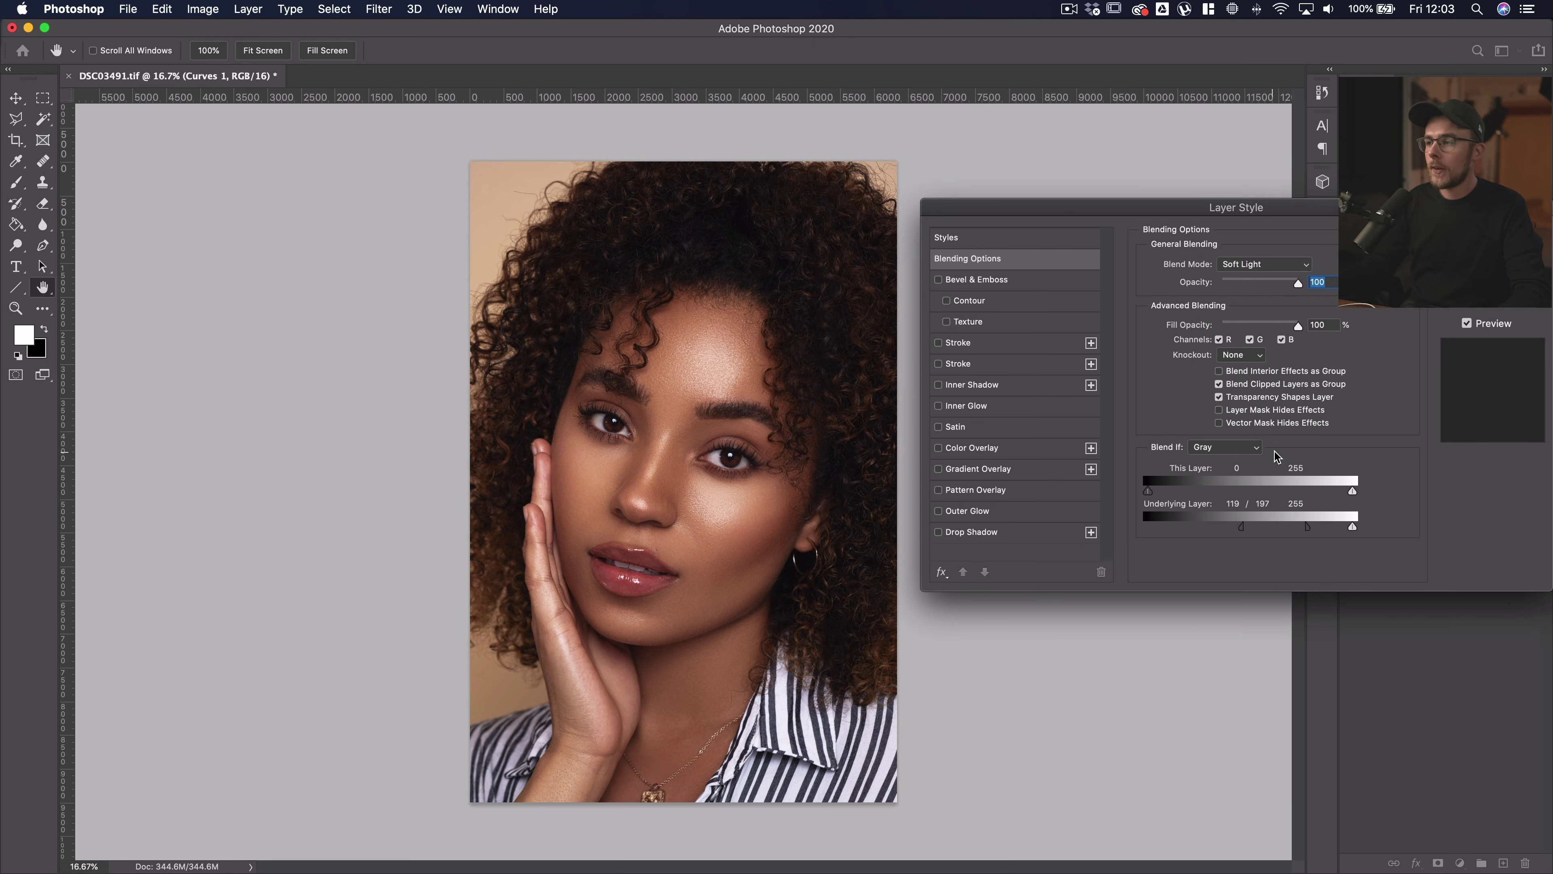
{"action": "key", "text": "Return"}
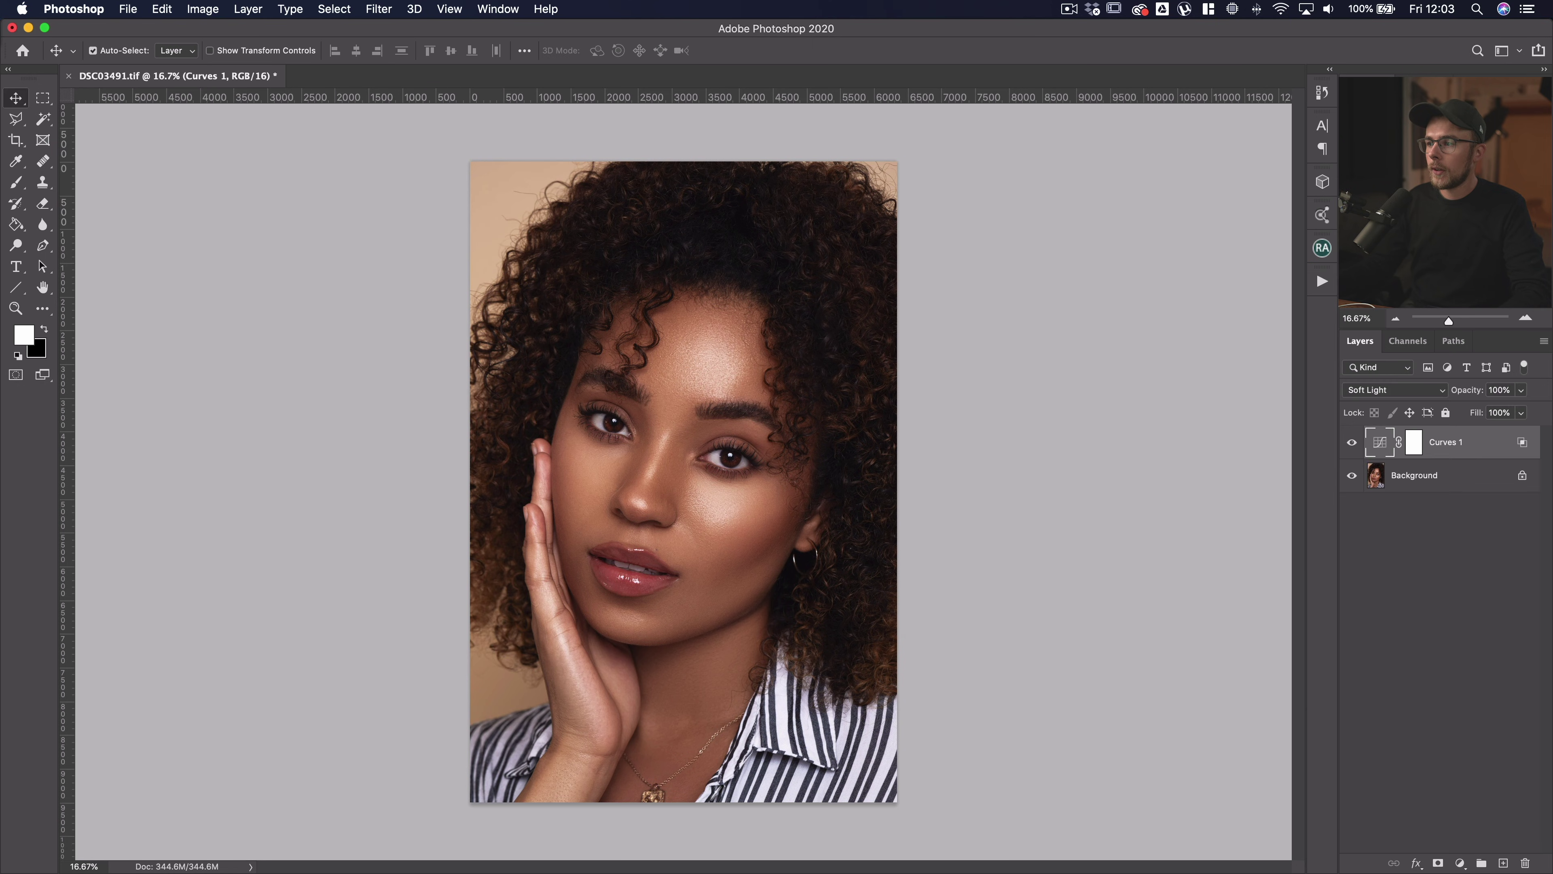
Toggle the Curves 1 layer's visibility to compare the portrait before and after the highlight boost
{"action": "left_click", "coordinate": [1352, 443]}
{"action": "left_click", "coordinate": [1352, 443]}
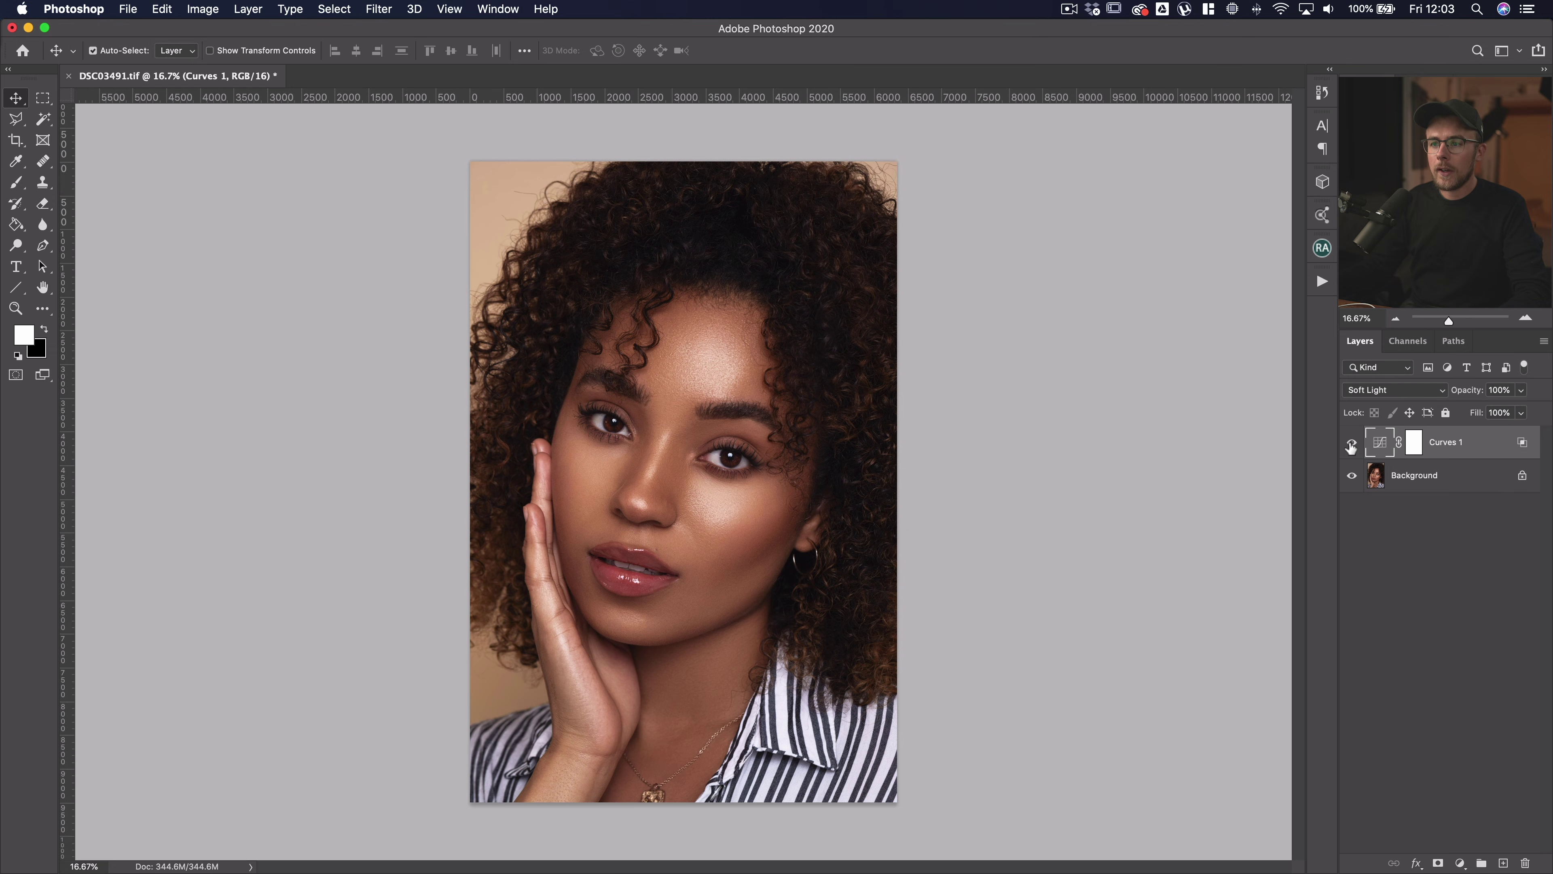
{"action": "left_click", "coordinate": [1351, 443]}
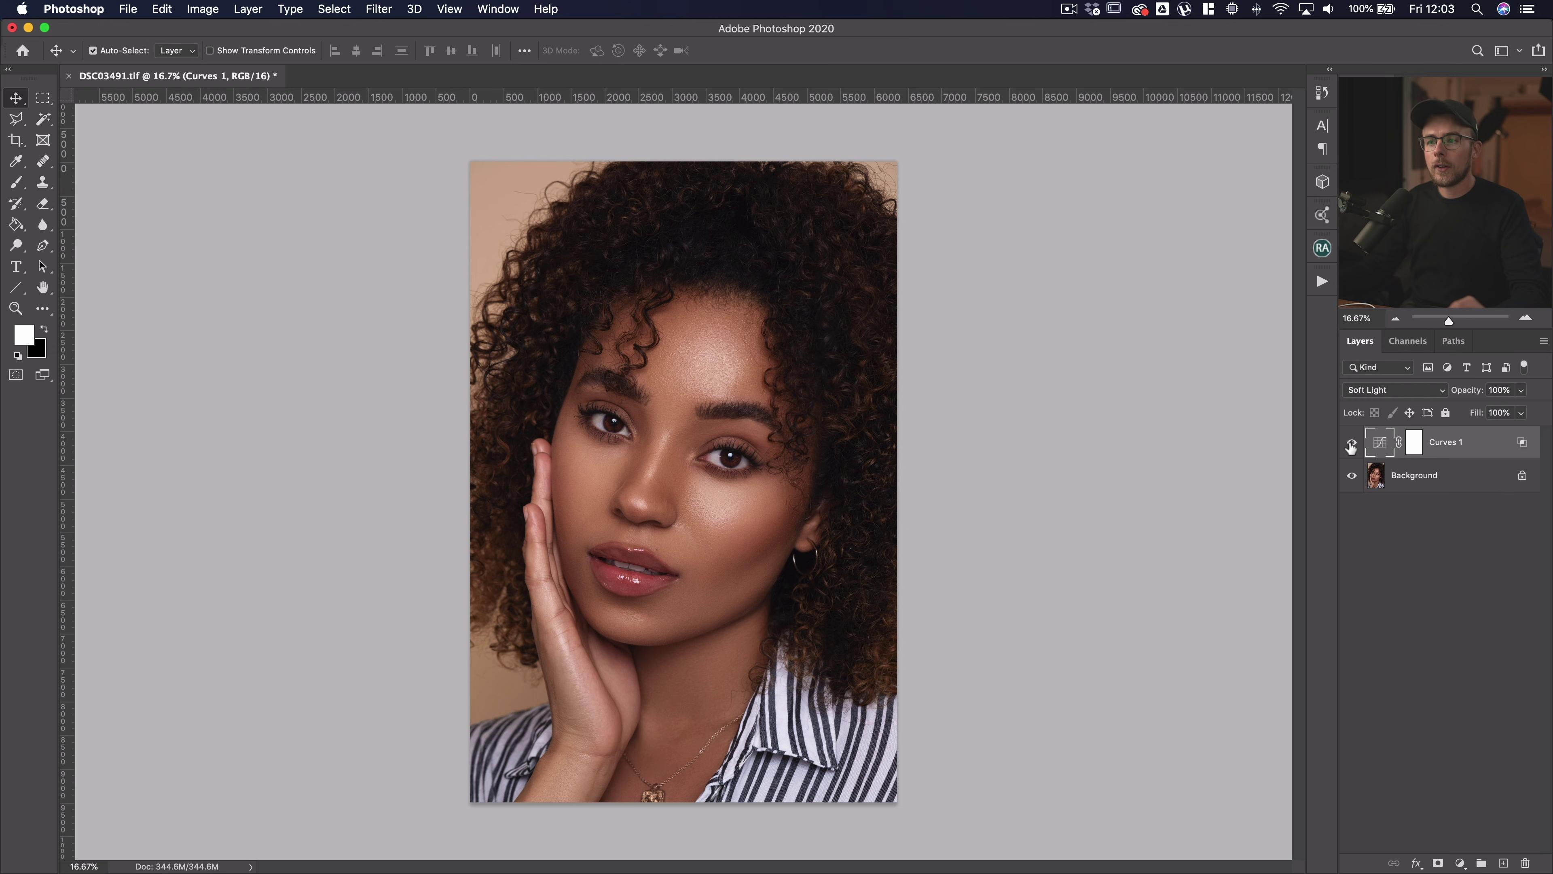
{"action": "left_click", "coordinate": [1352, 443]}
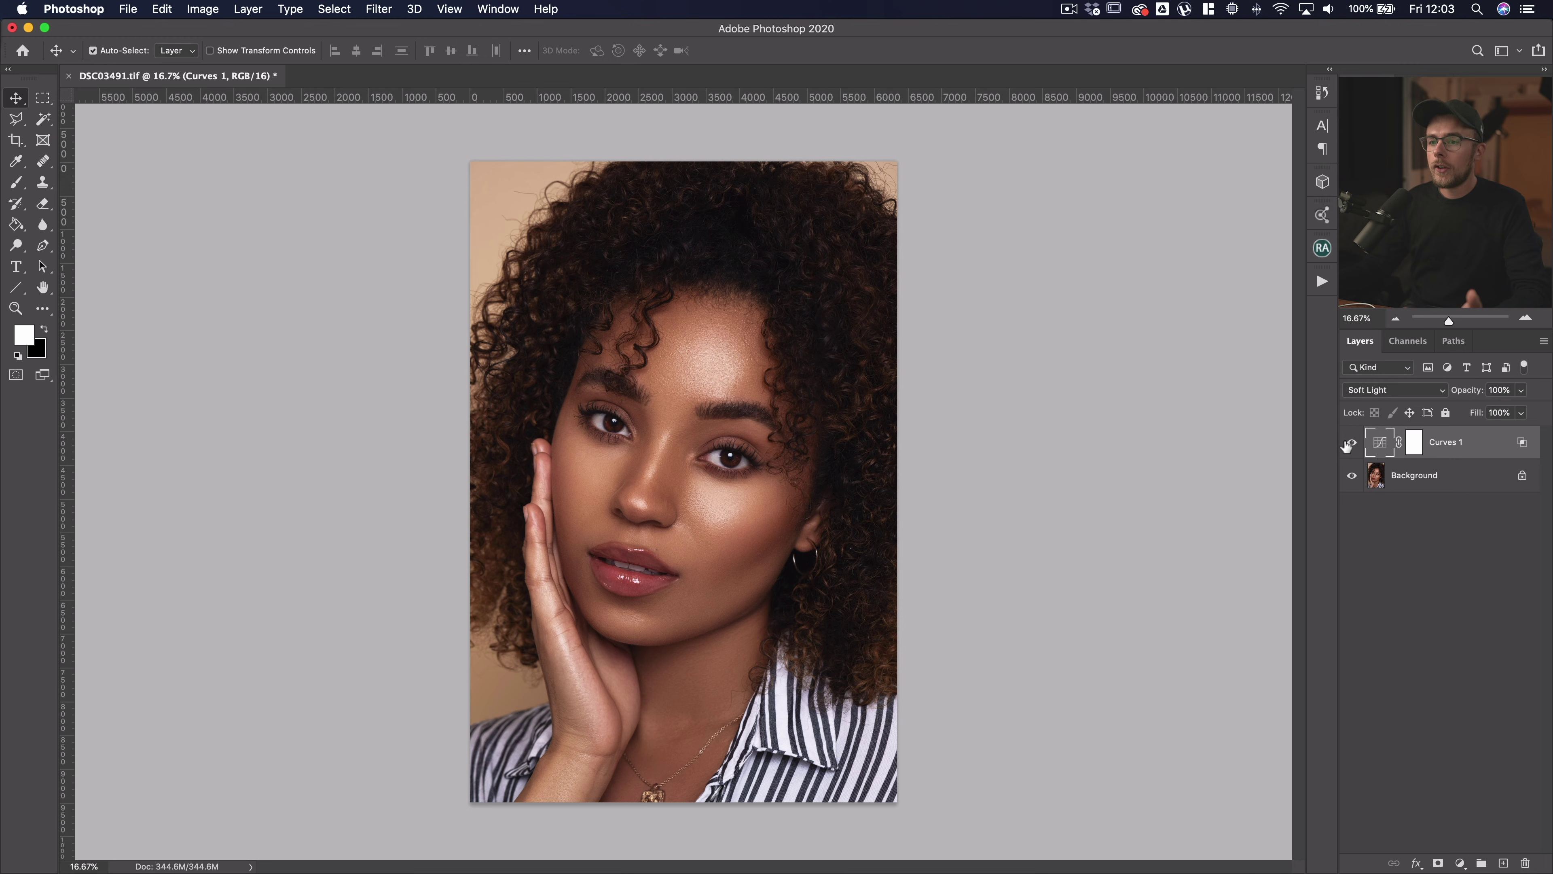
{"action": "left_click", "coordinate": [1348, 445]}
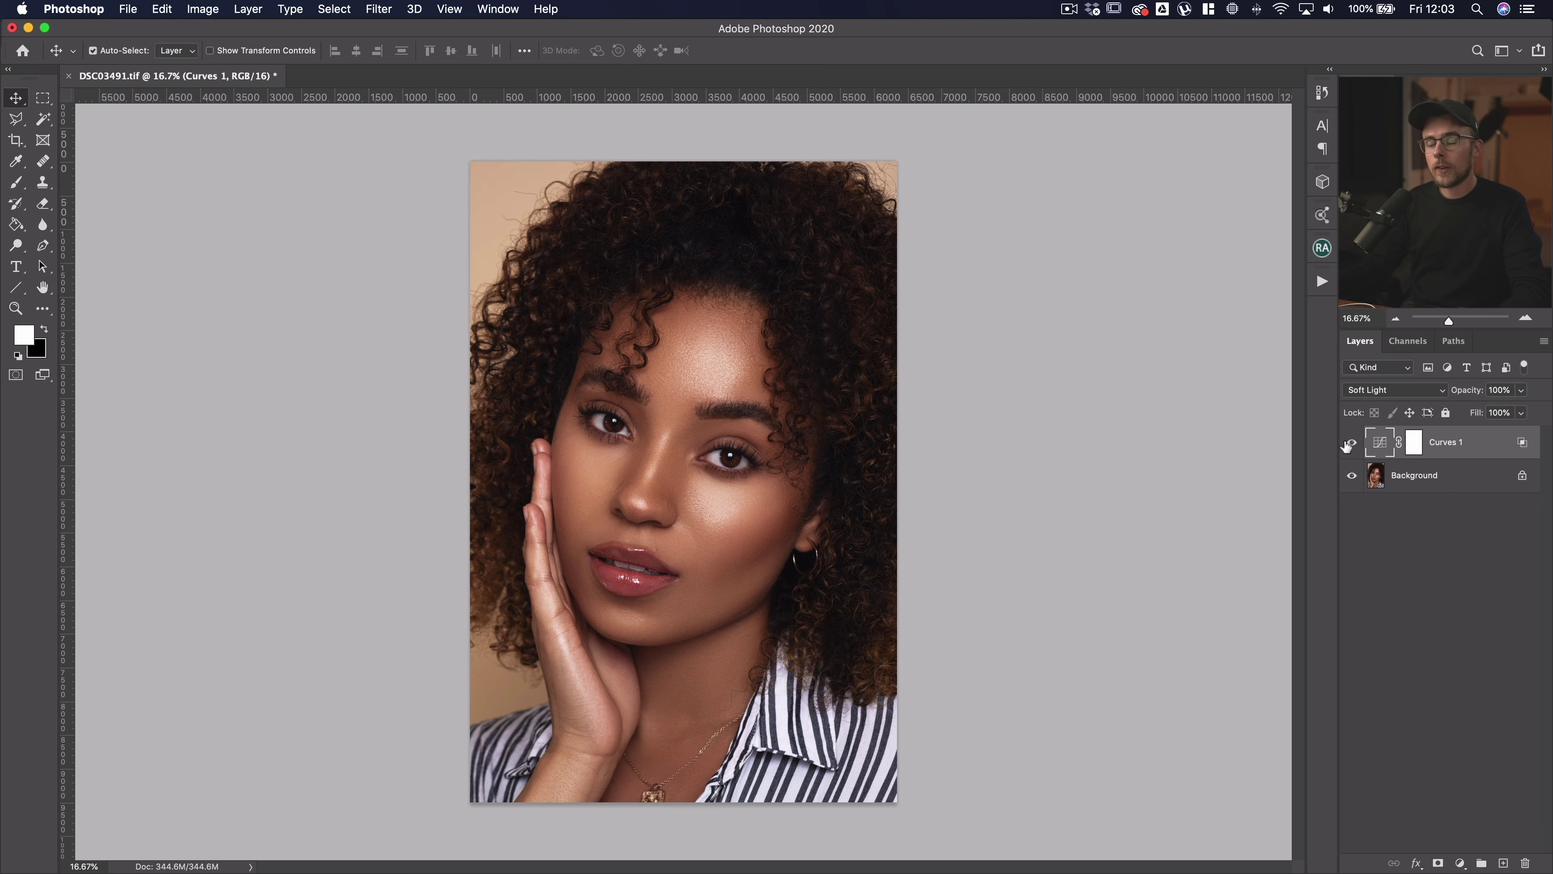
Invert the Curves 1 layer mask to black to hide the adjustment
{"action": "left_click", "coordinate": [1416, 448]}
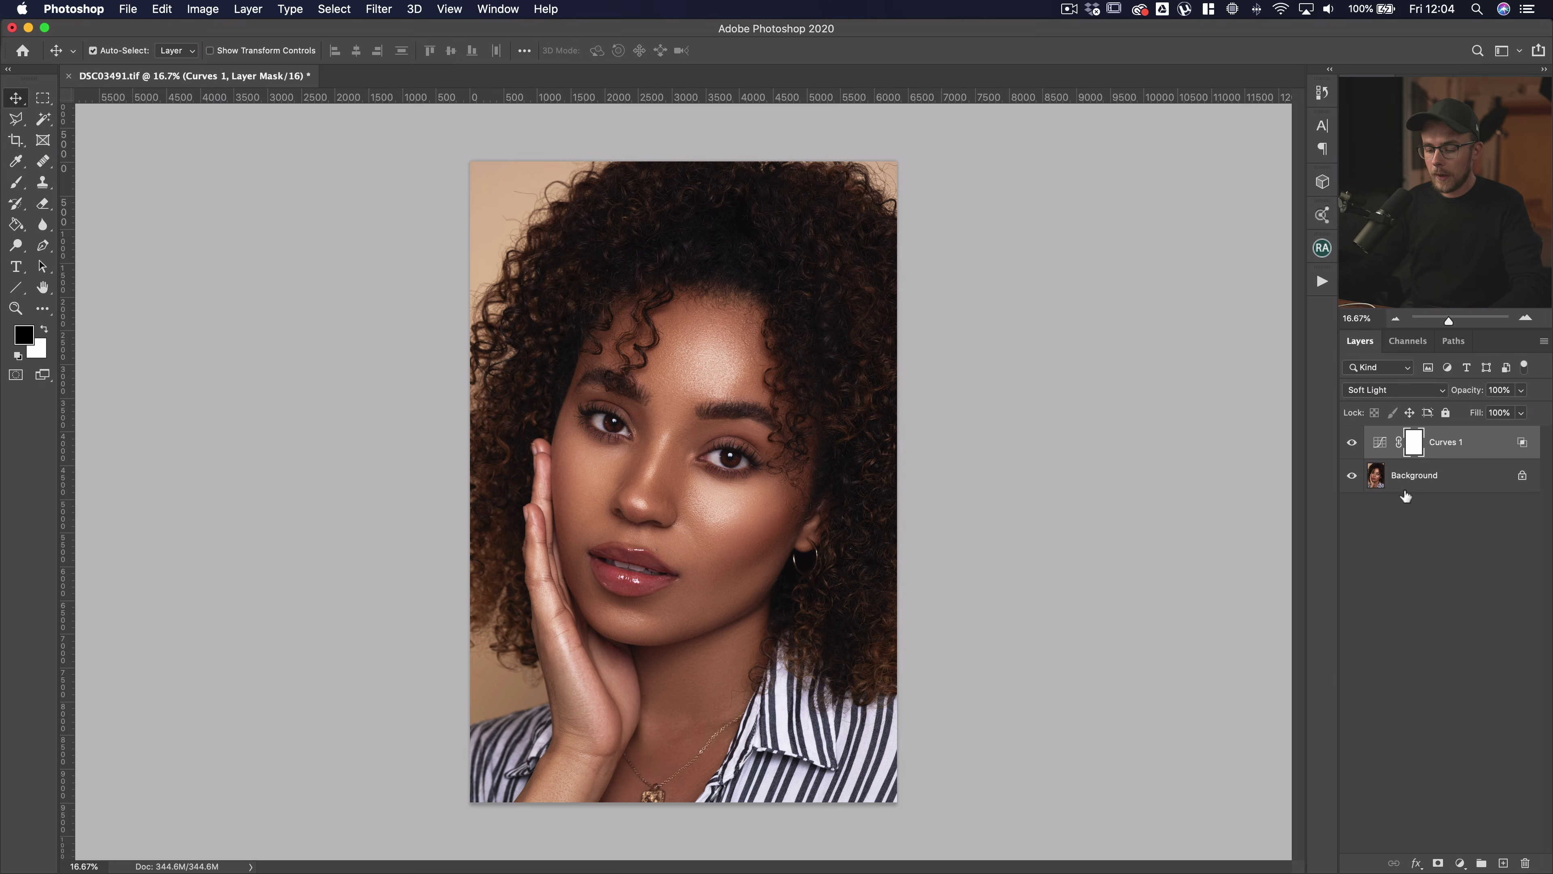
{"action": "key", "text": "super+i"}
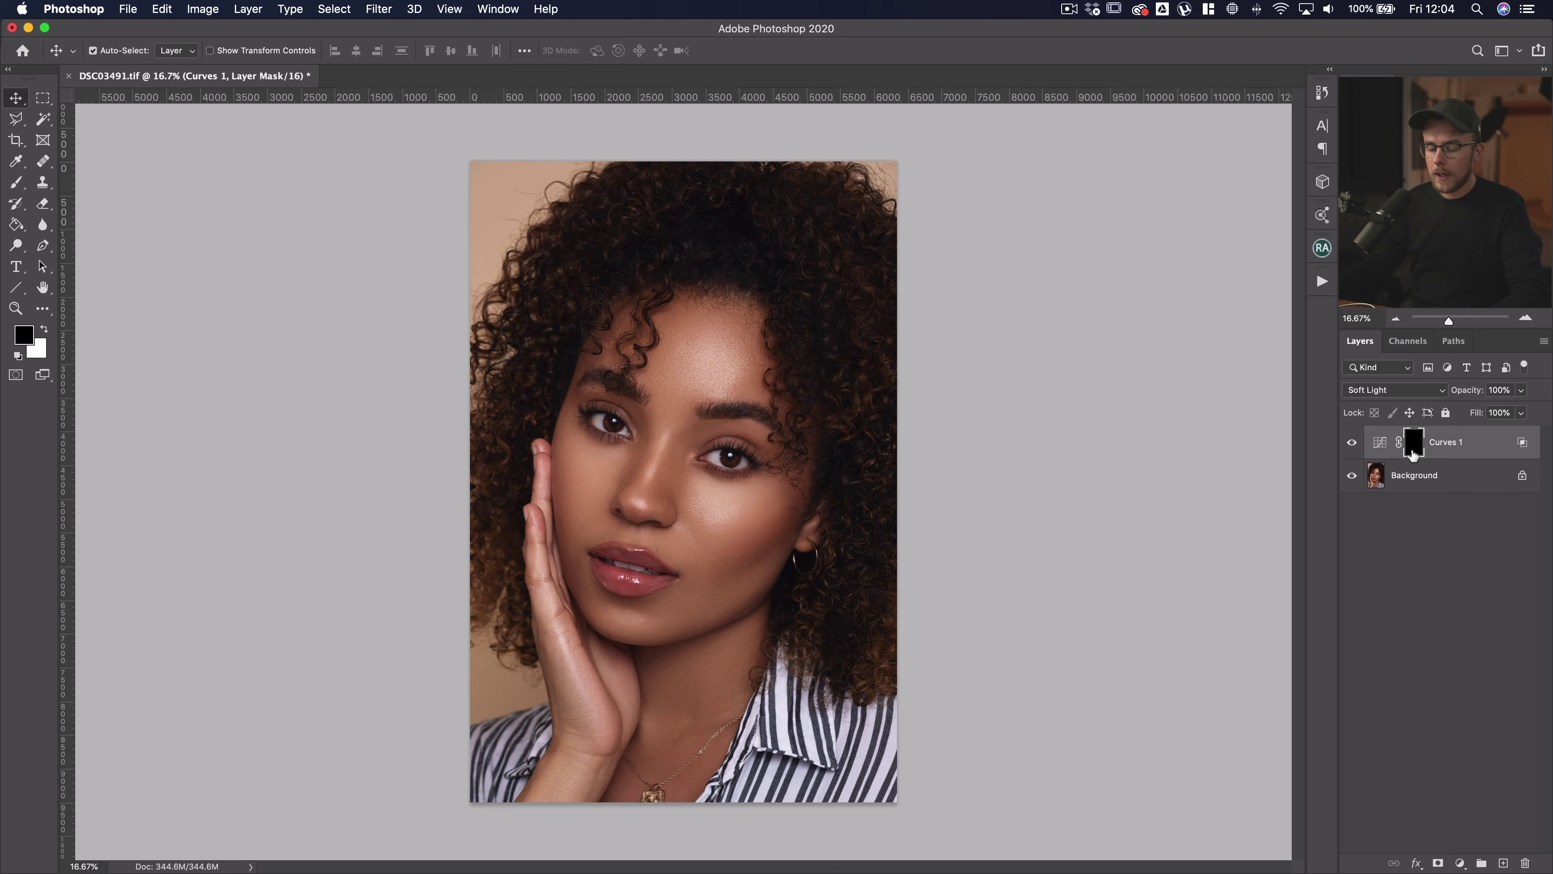
Paint white over the model's skin on the Curves 1 mask, using a brush of 1900 px and then 1200 px
{"action": "key", "text": "b"}
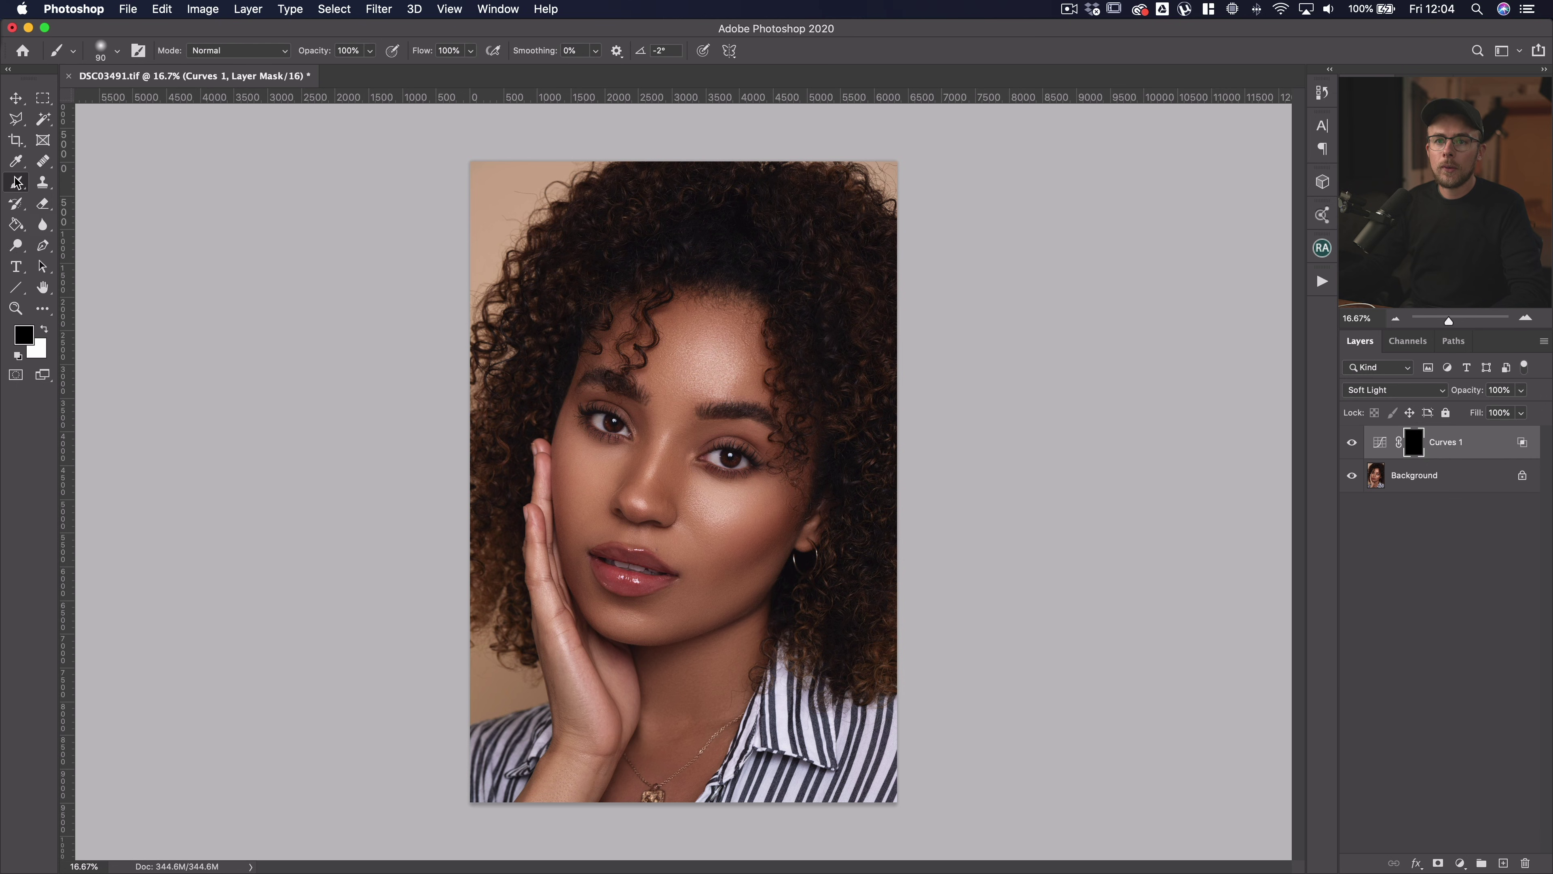
{"action": "key", "text": "bracketright"}
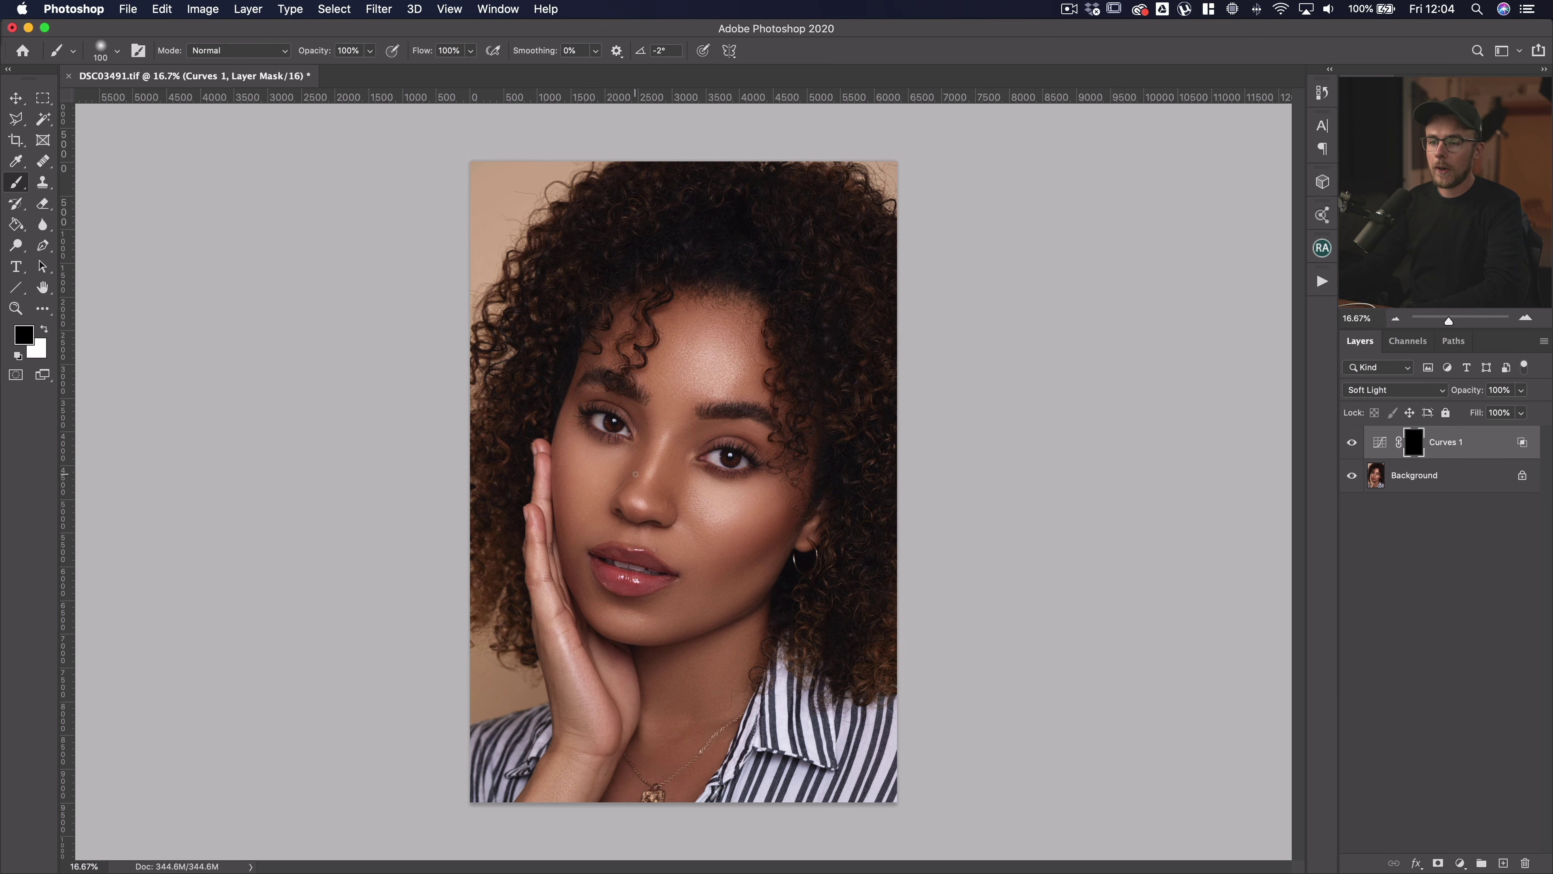
{"action": "key", "text": "bracketright"}
{"action": "key", "text": "bracketright"}
{"action": "key", "text": "bracketright"}
{"action": "key", "text": "bracketright"}
{"action": "key", "text": "bracketright"}
{"action": "key", "text": "bracketright"}
{"action": "key", "text": "bracketright"}
{"action": "key", "text": "bracketright"}
{"action": "key", "text": "bracketright"}
{"action": "key", "text": "bracketright"}
{"action": "key", "text": "bracketright"}
{"action": "key", "text": "bracketright"}
{"action": "key", "text": "bracketright"}
{"action": "key", "text": "bracketright"}
{"action": "key", "text": "bracketright"}
{"action": "key", "text": "bracketright"}
{"action": "key", "text": "bracketright"}
{"action": "key", "text": "bracketright"}
{"action": "key", "text": "bracketright"}
{"action": "key", "text": "bracketright"}
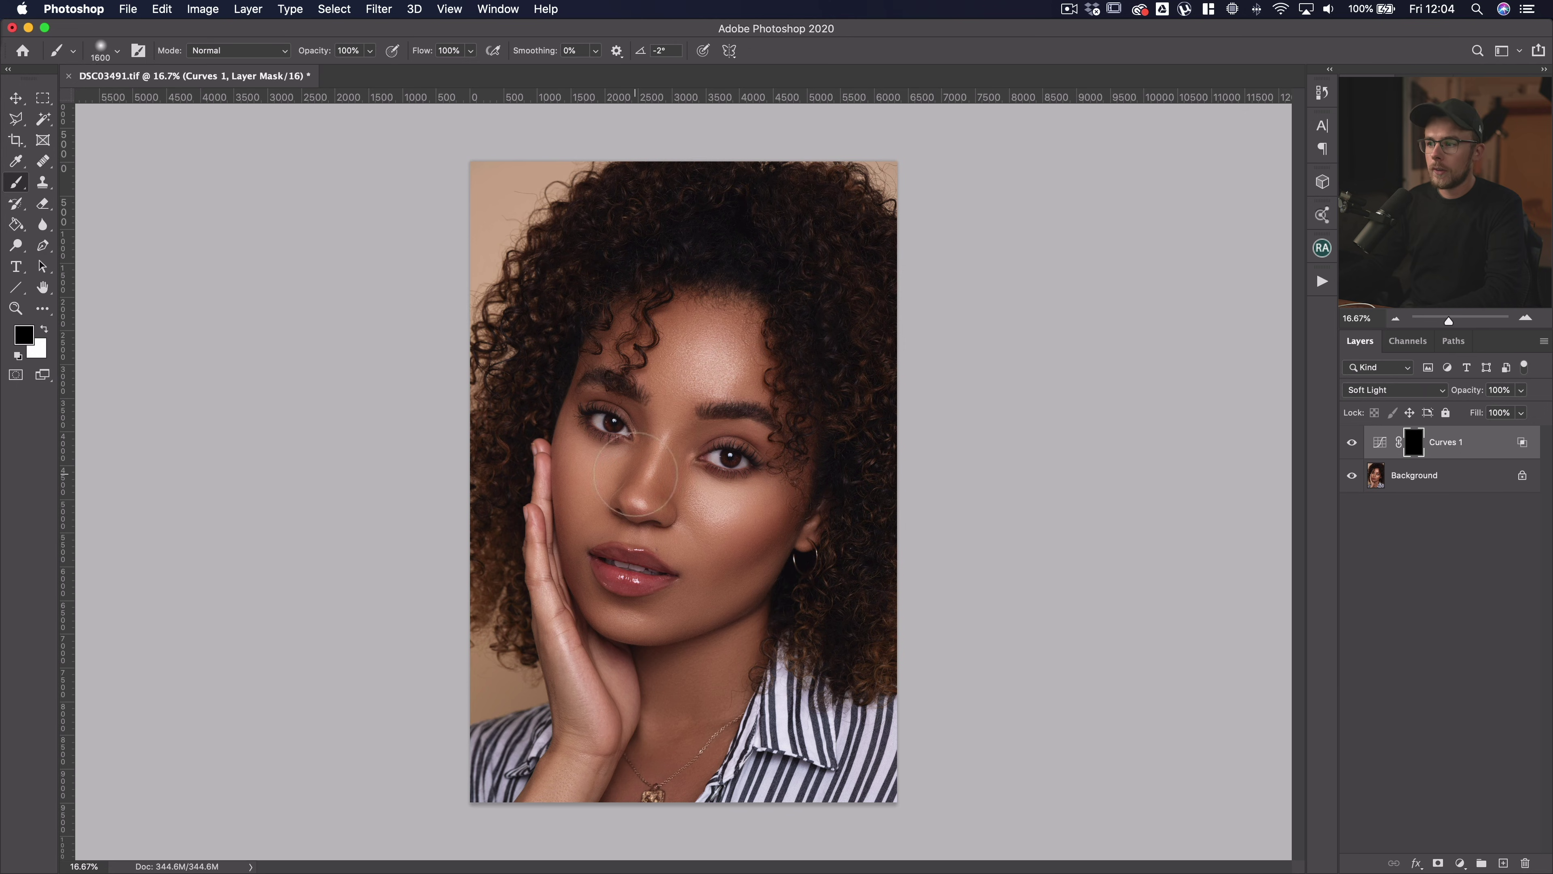
{"action": "key", "text": "x"}
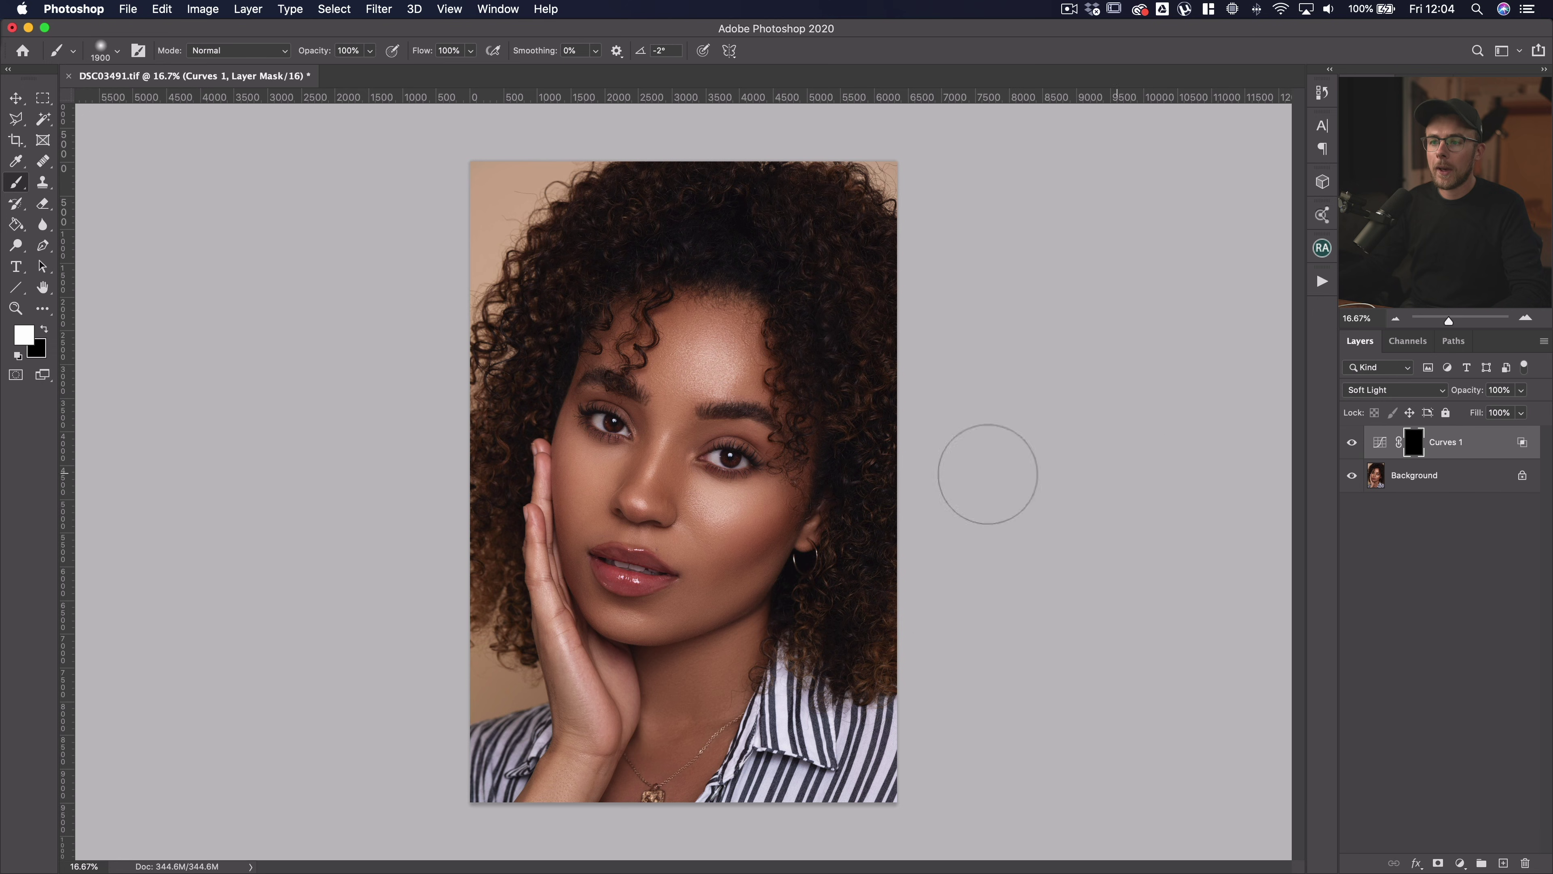
{"action": "left_click", "coordinate": [716, 502]}
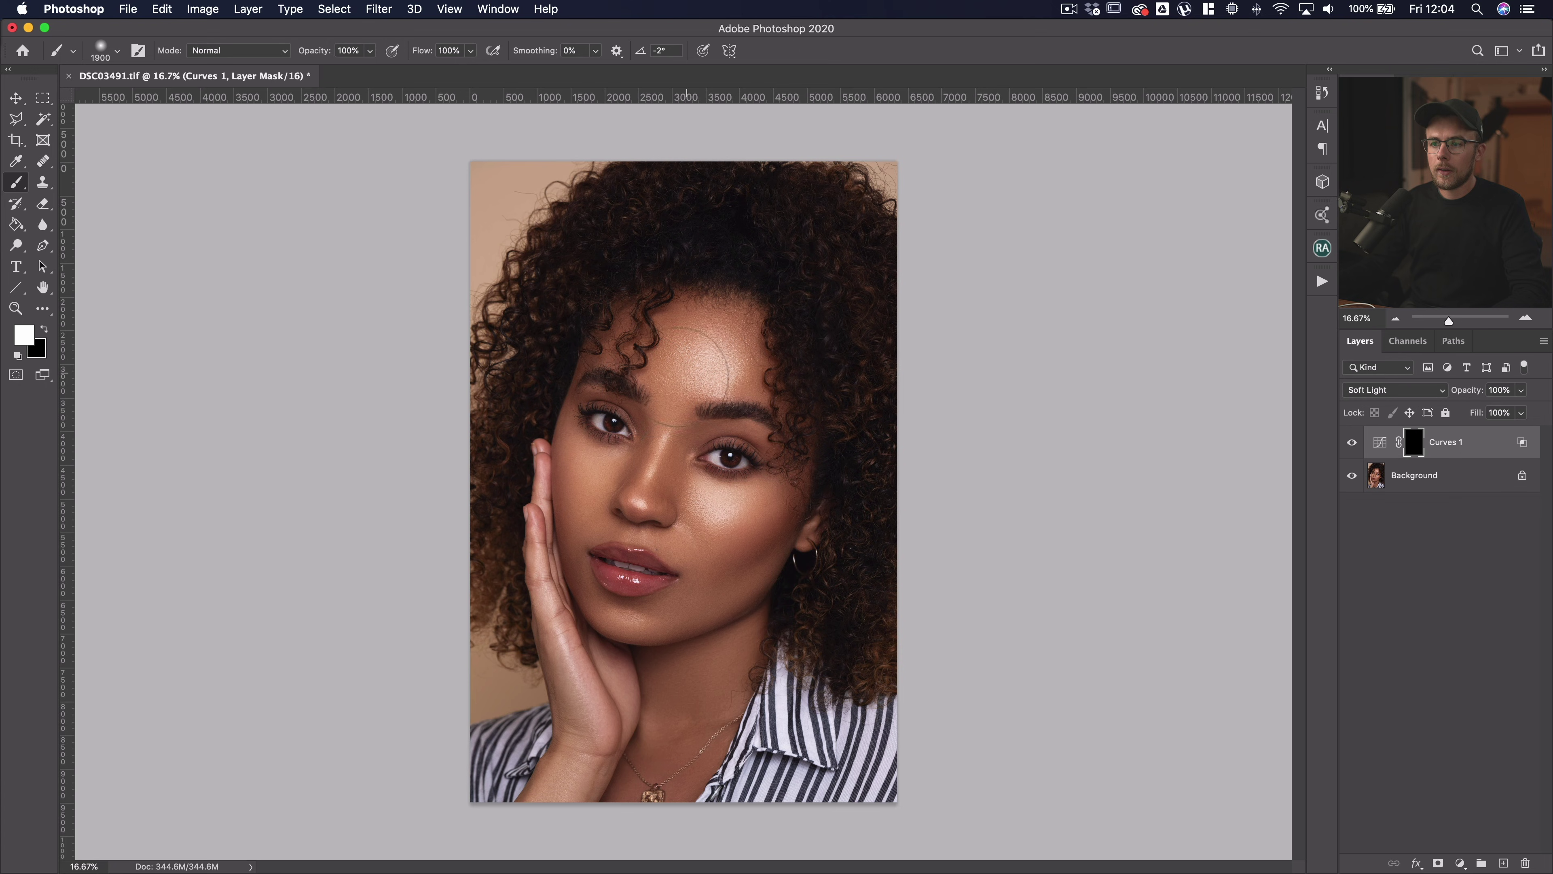
{"action": "left_click", "coordinate": [716, 500]}
{"action": "key", "text": "bracketleft"}
{"action": "key", "text": "bracketleft"}
{"action": "key", "text": "bracketleft"}
{"action": "key", "text": "bracketleft"}
{"action": "key", "text": "bracketleft"}
{"action": "key", "text": "bracketleft"}
{"action": "key", "text": "bracketleft"}
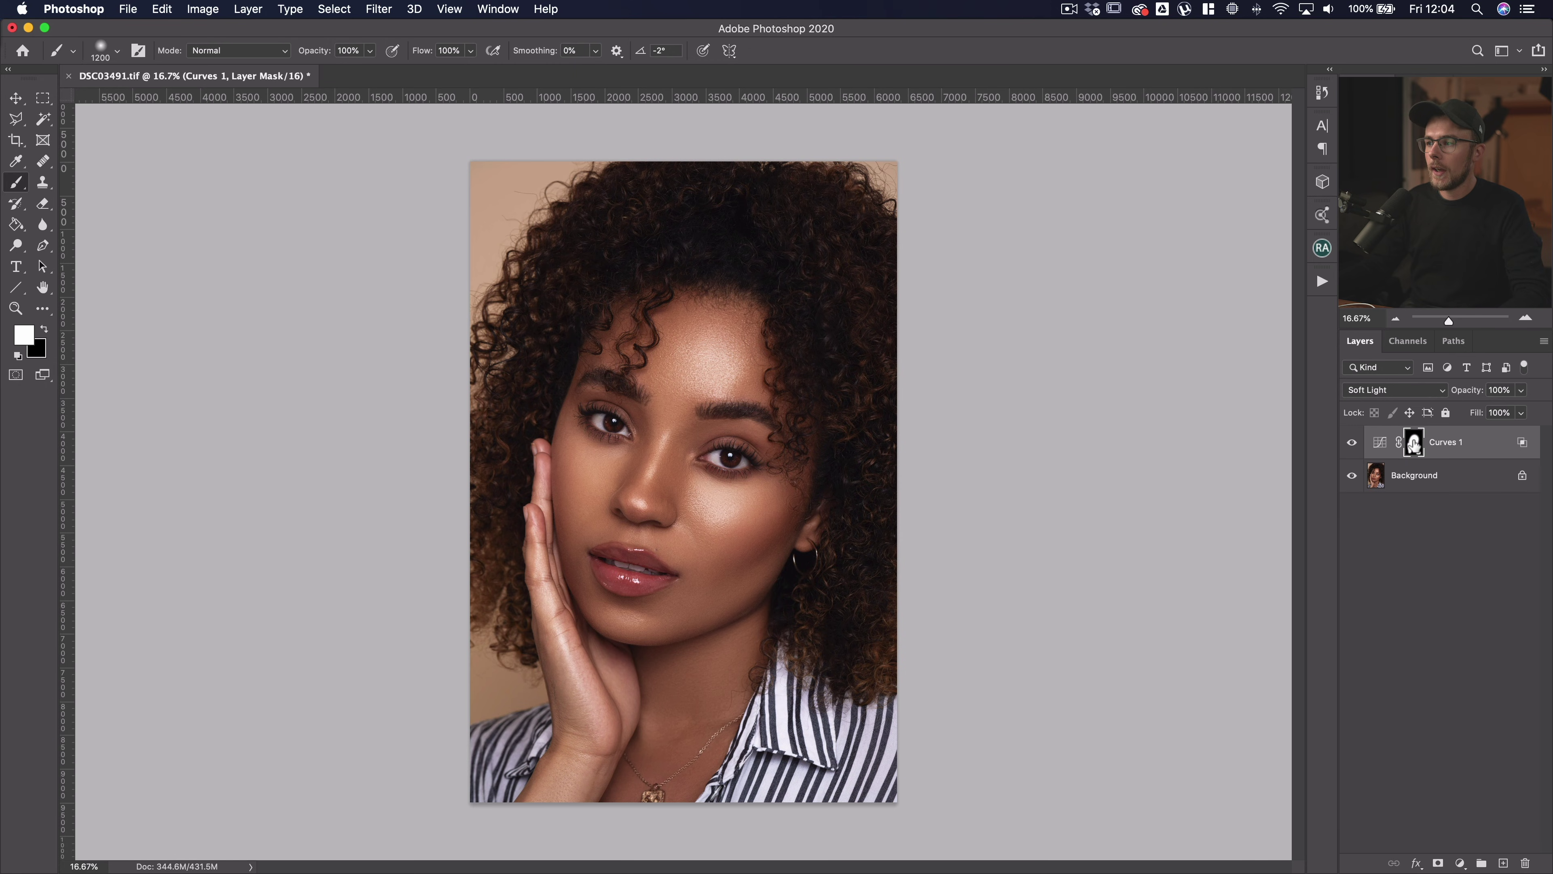
Toggle the Curves 1 layer's visibility to compare the skin with and without the masked highlights
{"action": "left_click", "coordinate": [1351, 443]}
{"action": "left_click", "coordinate": [1352, 444]}
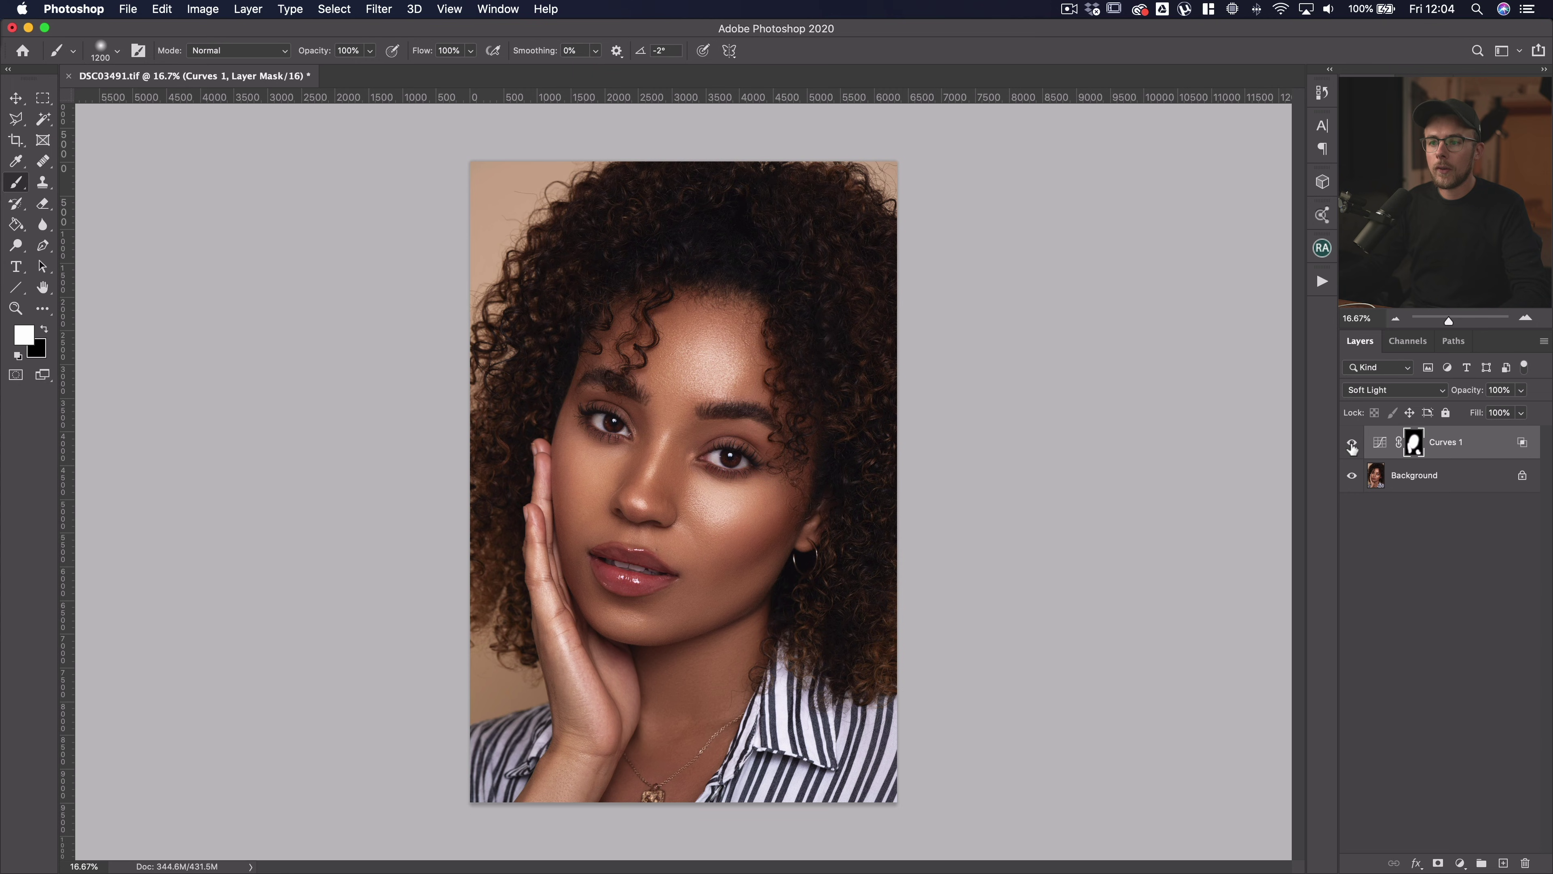
{"action": "left_click", "coordinate": [1352, 445]}
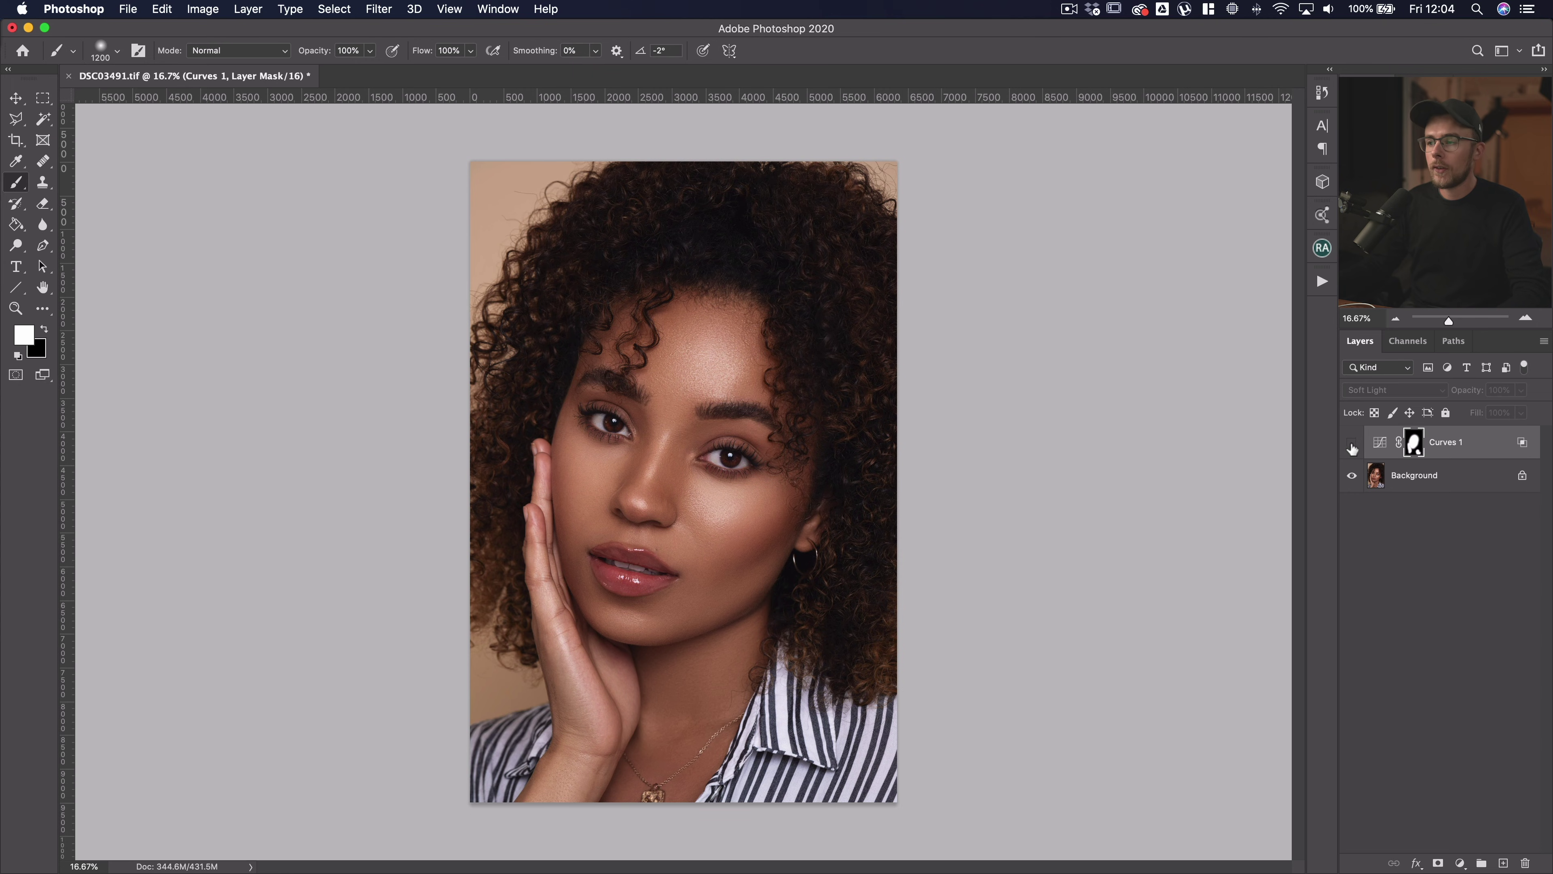
{"action": "left_click", "coordinate": [1352, 444]}
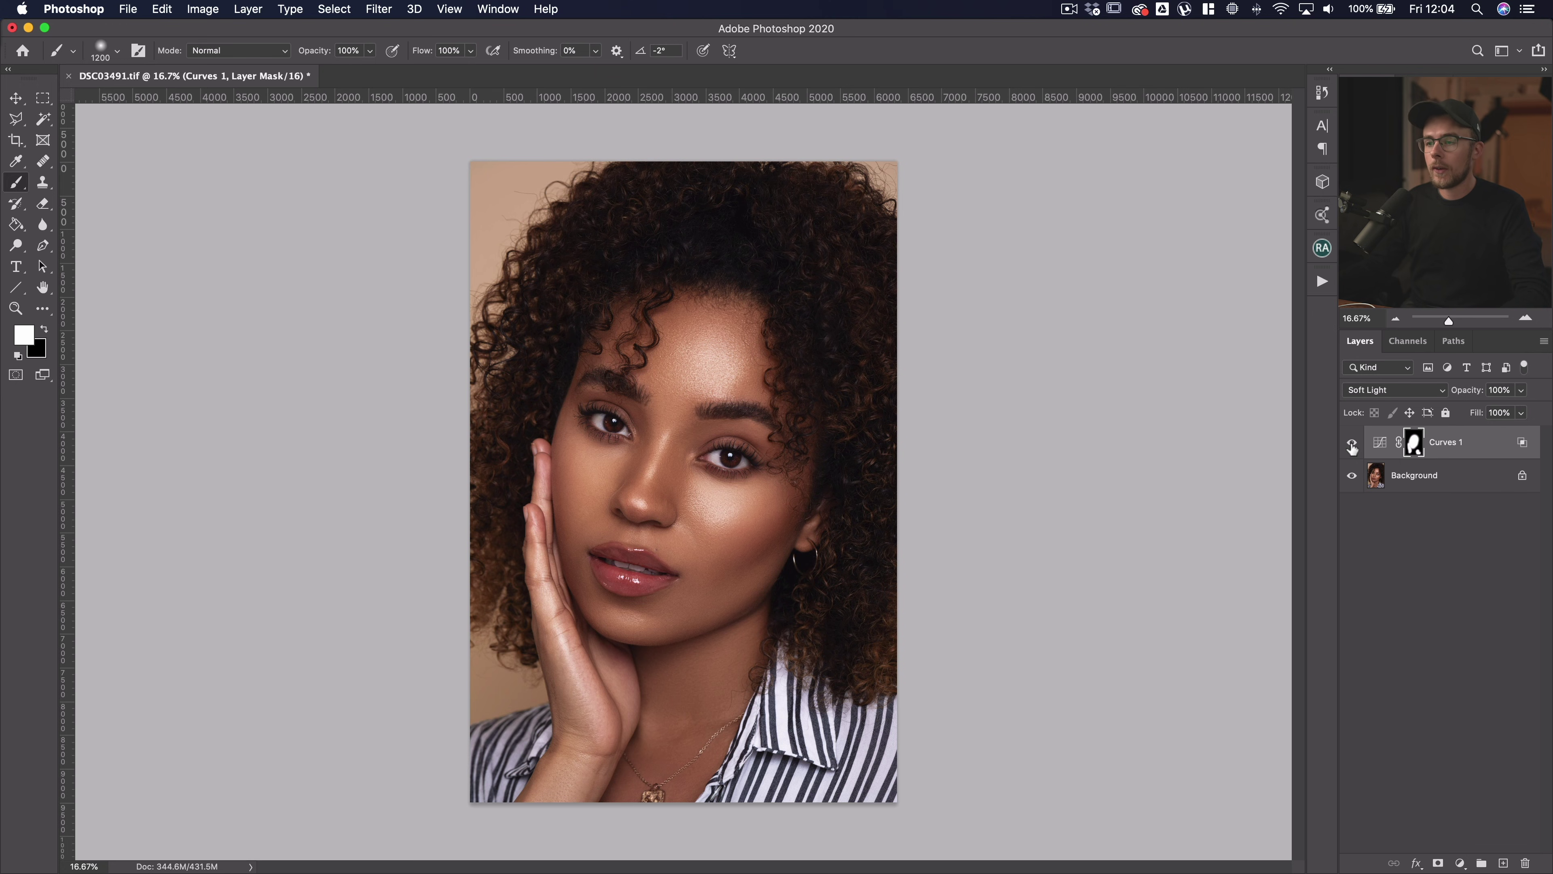
Add a Hue/Saturation adjustment layer, lower its saturation slightly, and clip it to the Curves 1 layer
{"action": "left_click", "coordinate": [1460, 863]}
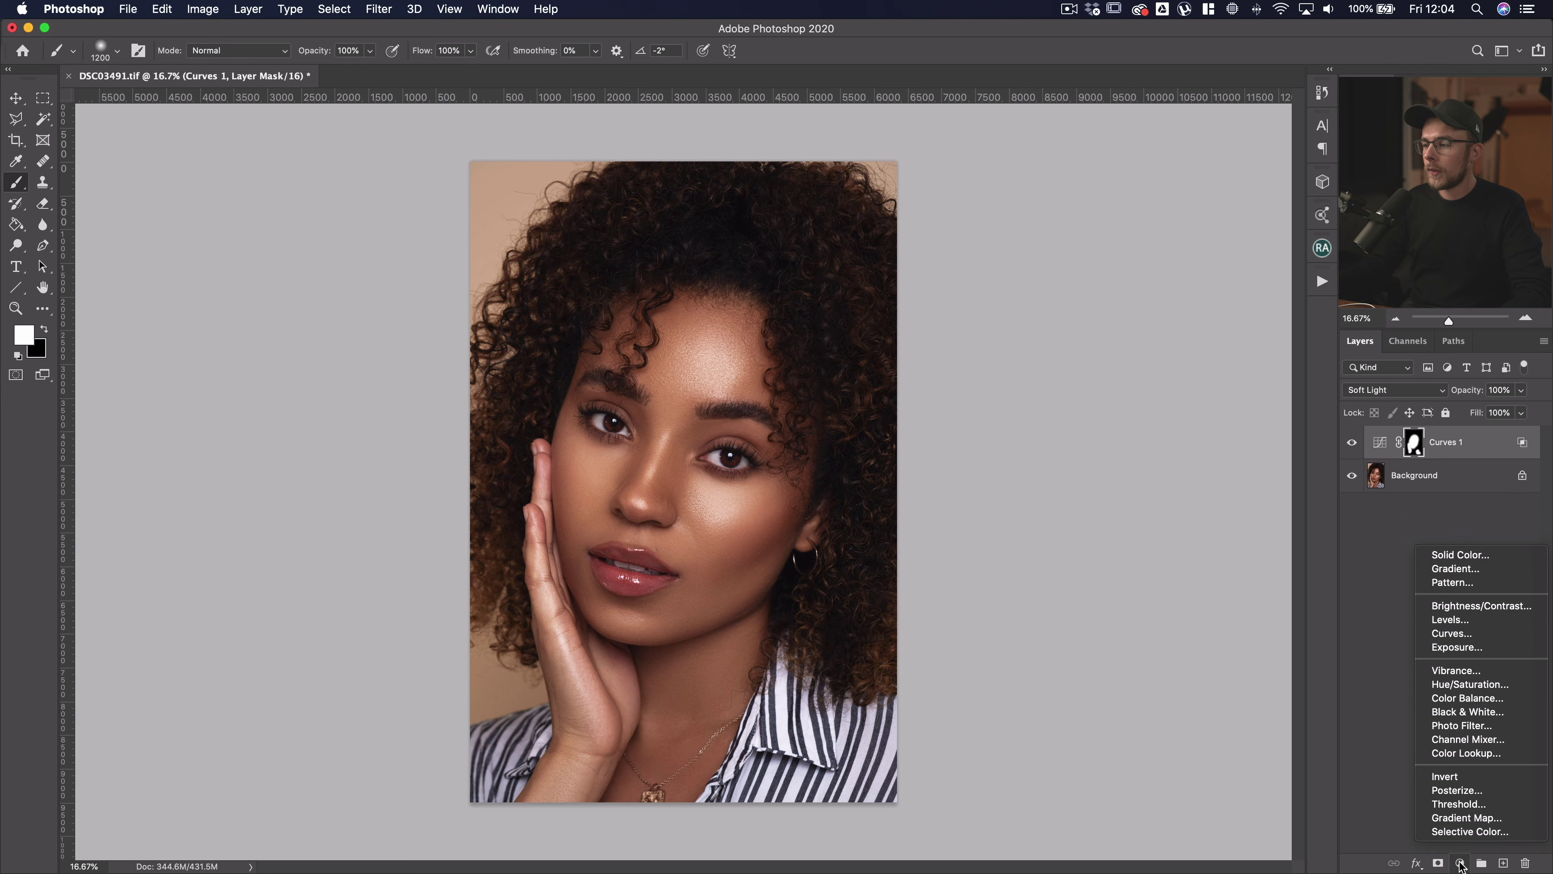
{"action": "left_click", "coordinate": [1466, 686]}
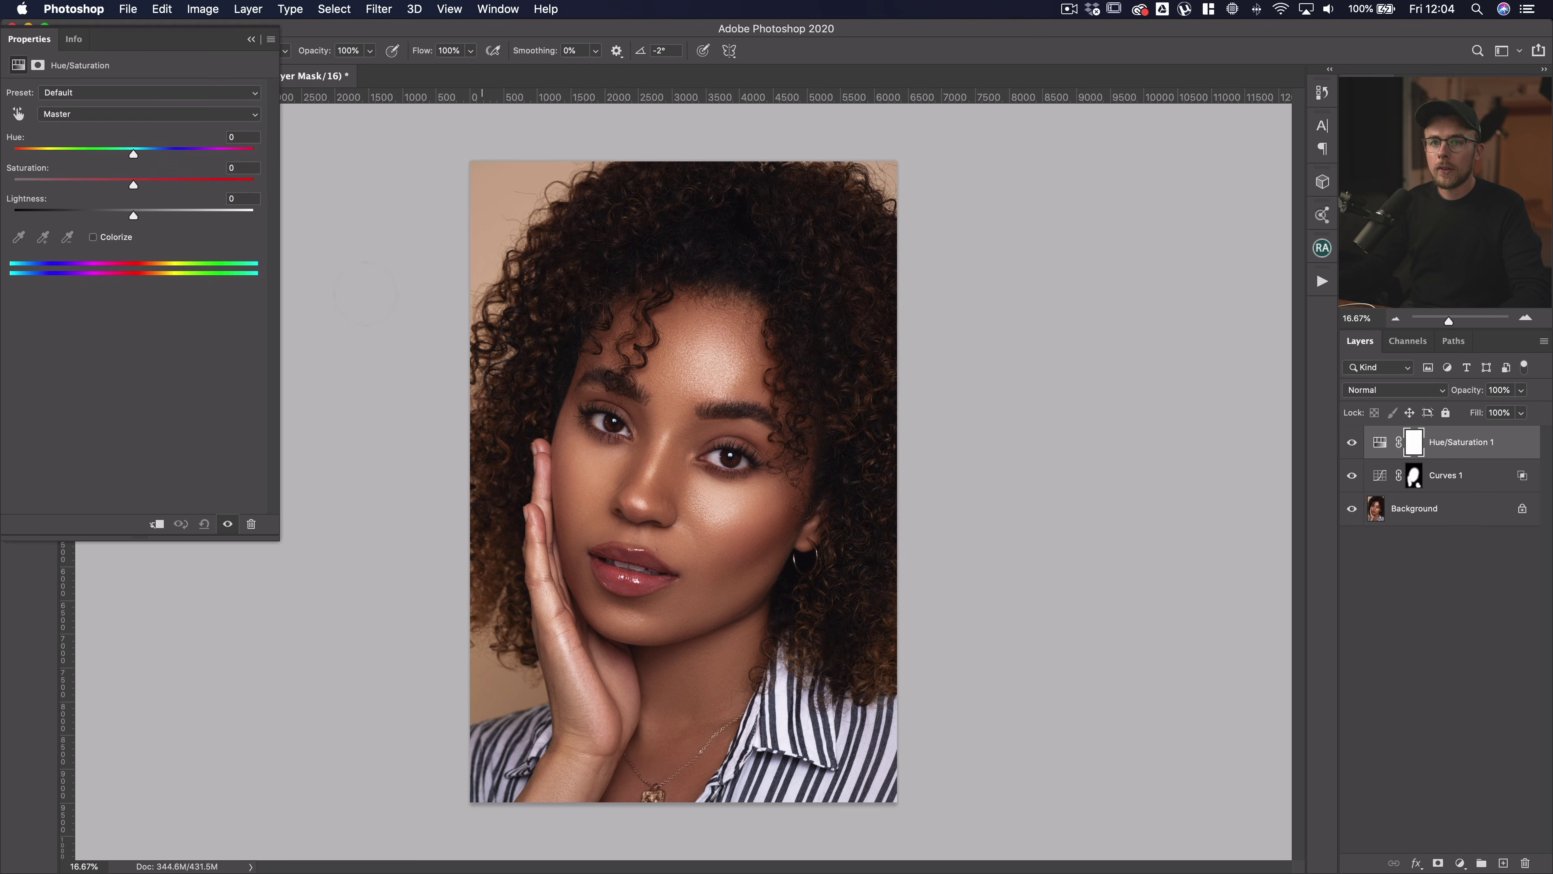
{"action": "left_click_drag", "start_coordinate": [132, 187], "coordinate": [121, 190]}
{"action": "left_click", "coordinate": [157, 525]}
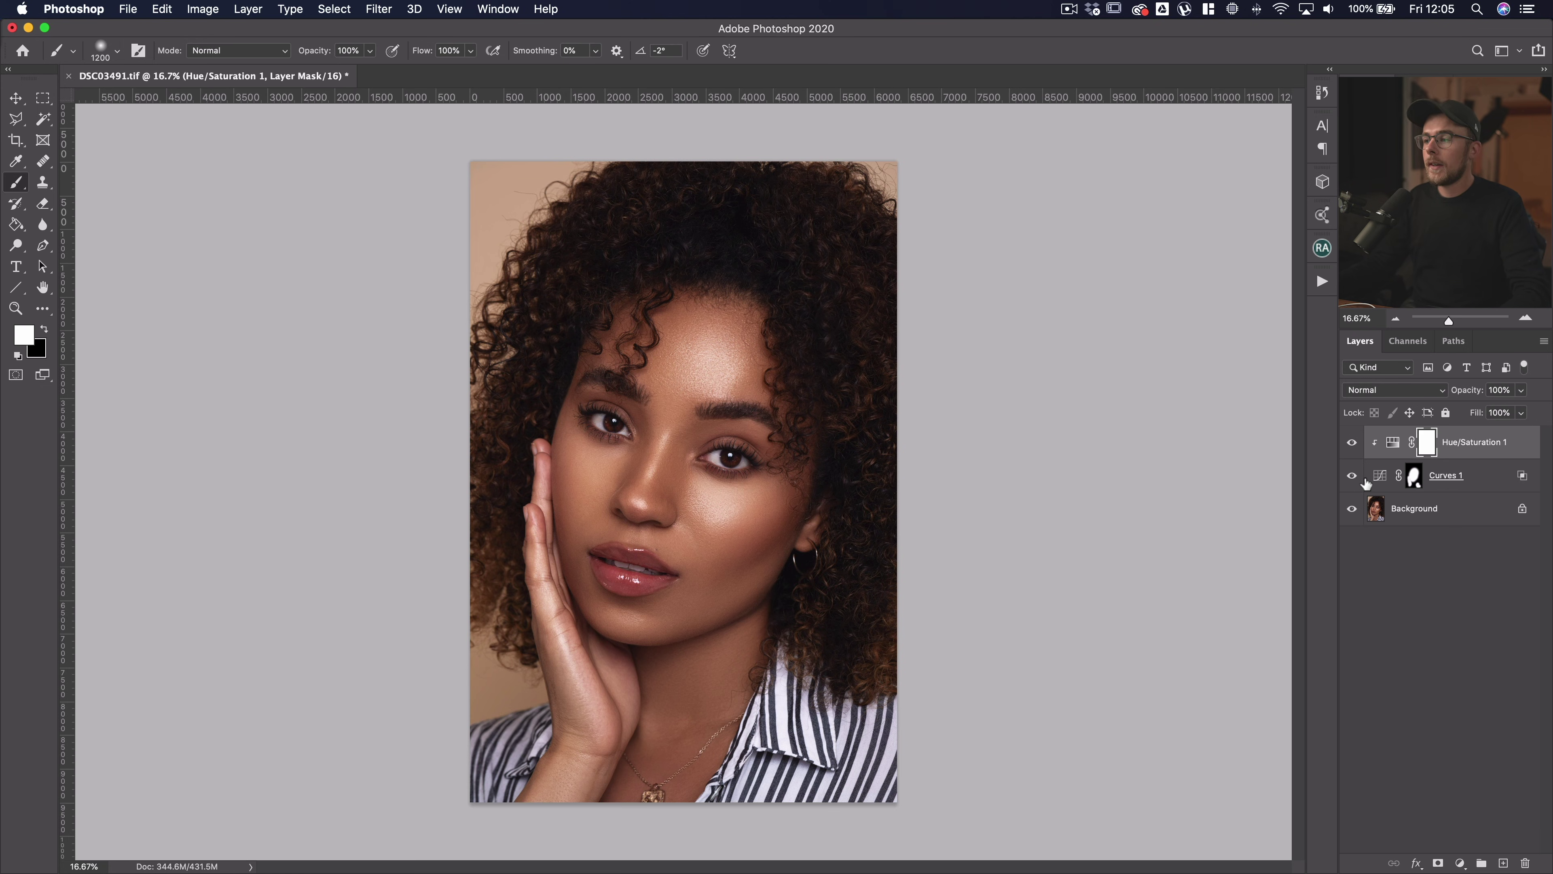
Raise the midtone point of the Curves 1 curve slightly and compare the edit with the original Background layer
{"action": "double_click", "coordinate": [1380, 481]}
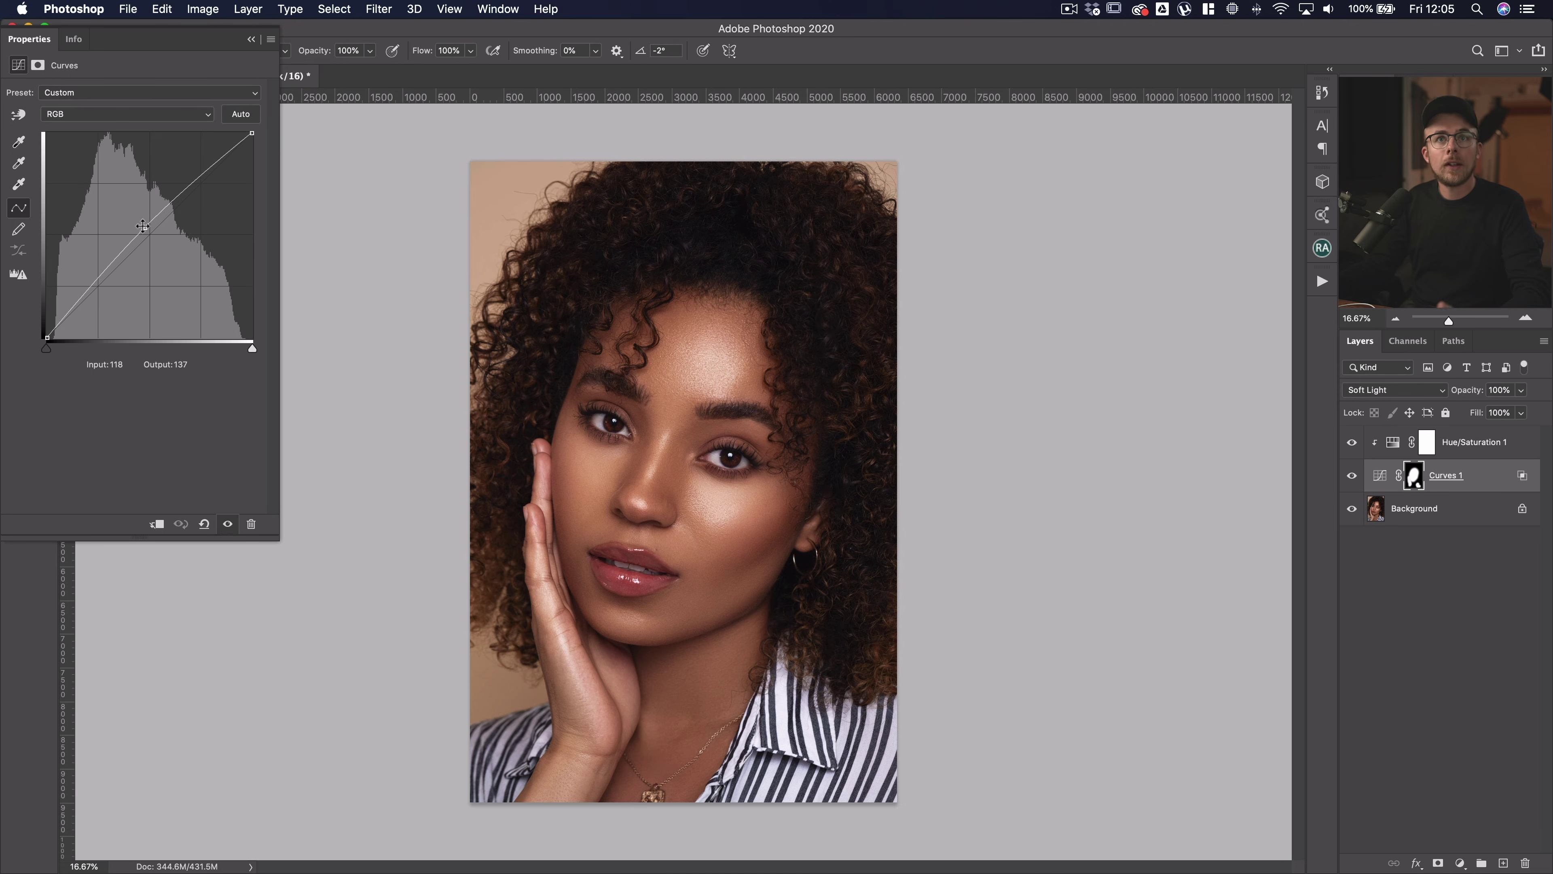
{"action": "mouse_move", "coordinate": [143, 226]}
{"action": "left_mouse_down"}
{"action": "mouse_move", "coordinate": [129, 206]}
{"action": "mouse_move", "coordinate": [192, 267]}
{"action": "mouse_move", "coordinate": [157, 256]}
{"action": "mouse_move", "coordinate": [122, 210]}
{"action": "mouse_move", "coordinate": [133, 222]}
{"action": "left_mouse_up"}
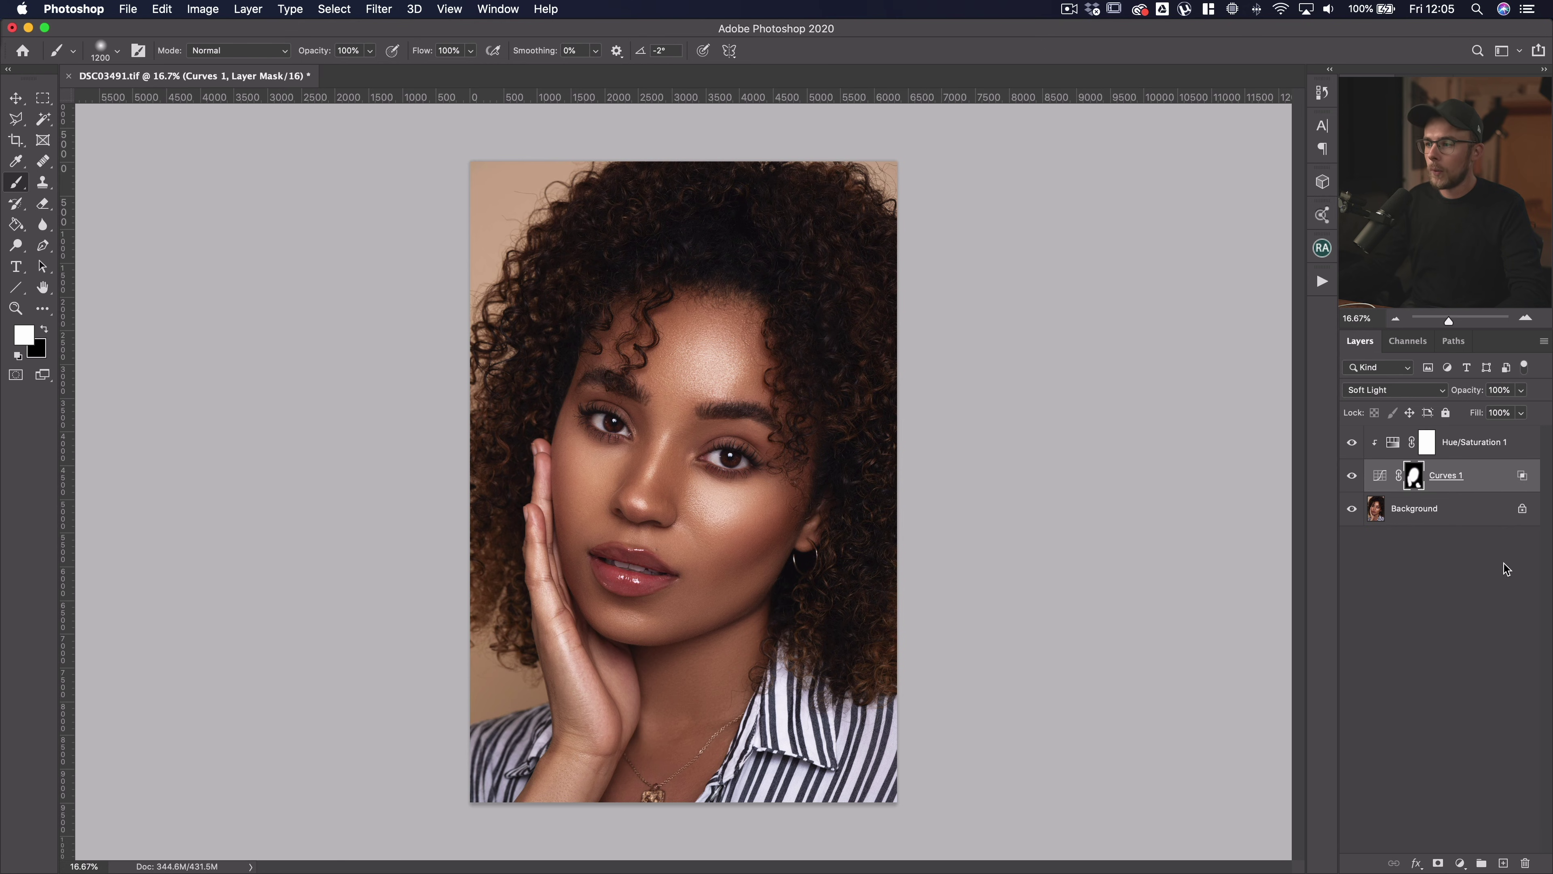
{"action": "left_click", "coordinate": [1353, 510], "text": "alt"}
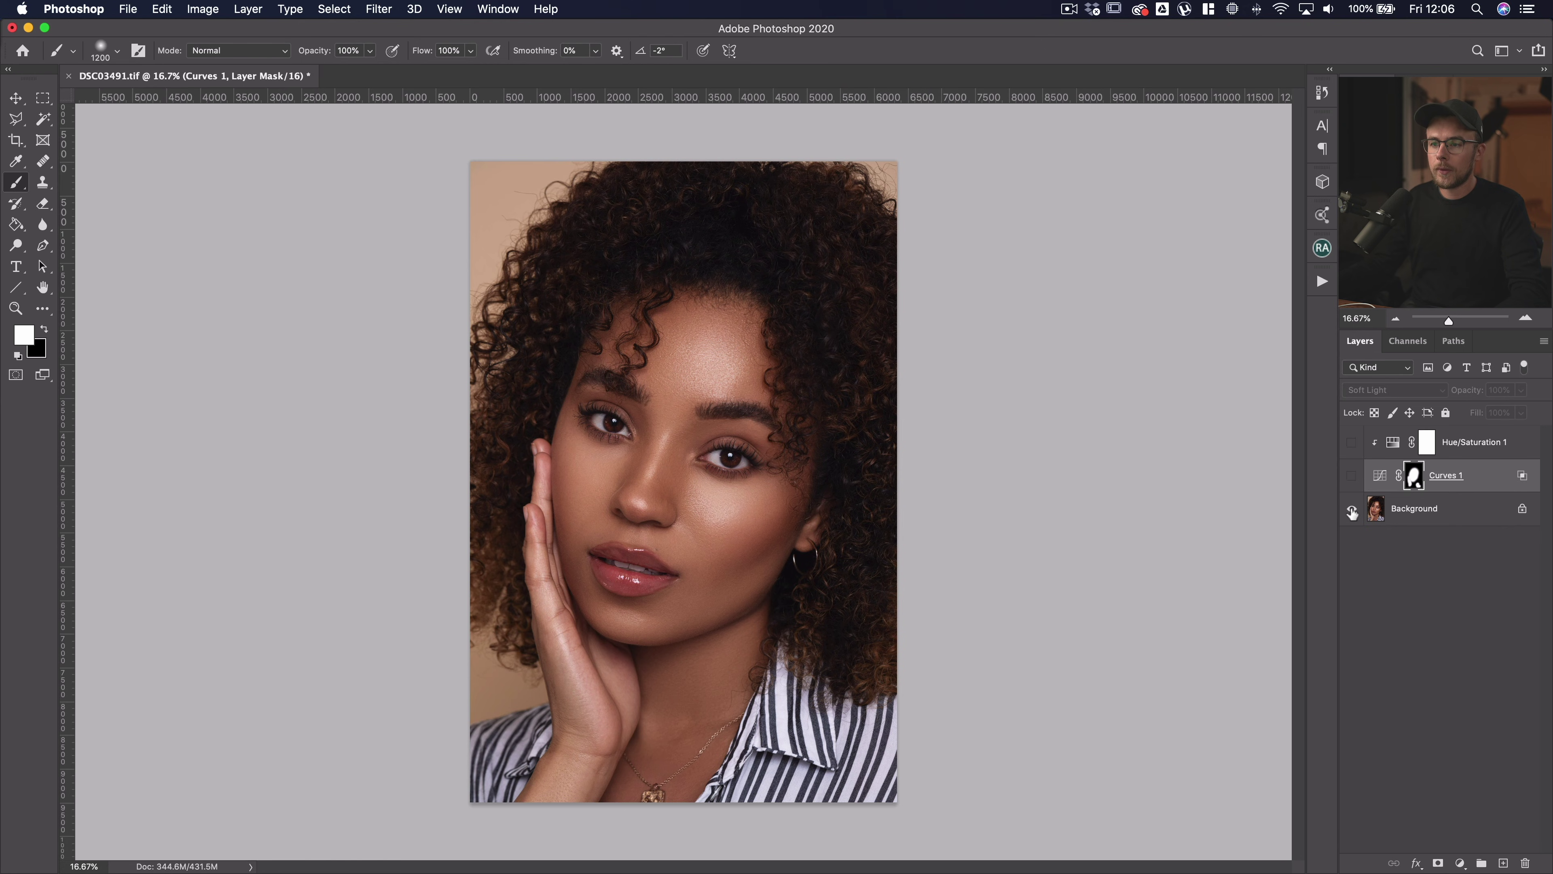
{"action": "left_click", "coordinate": [1353, 511], "text": "alt"}
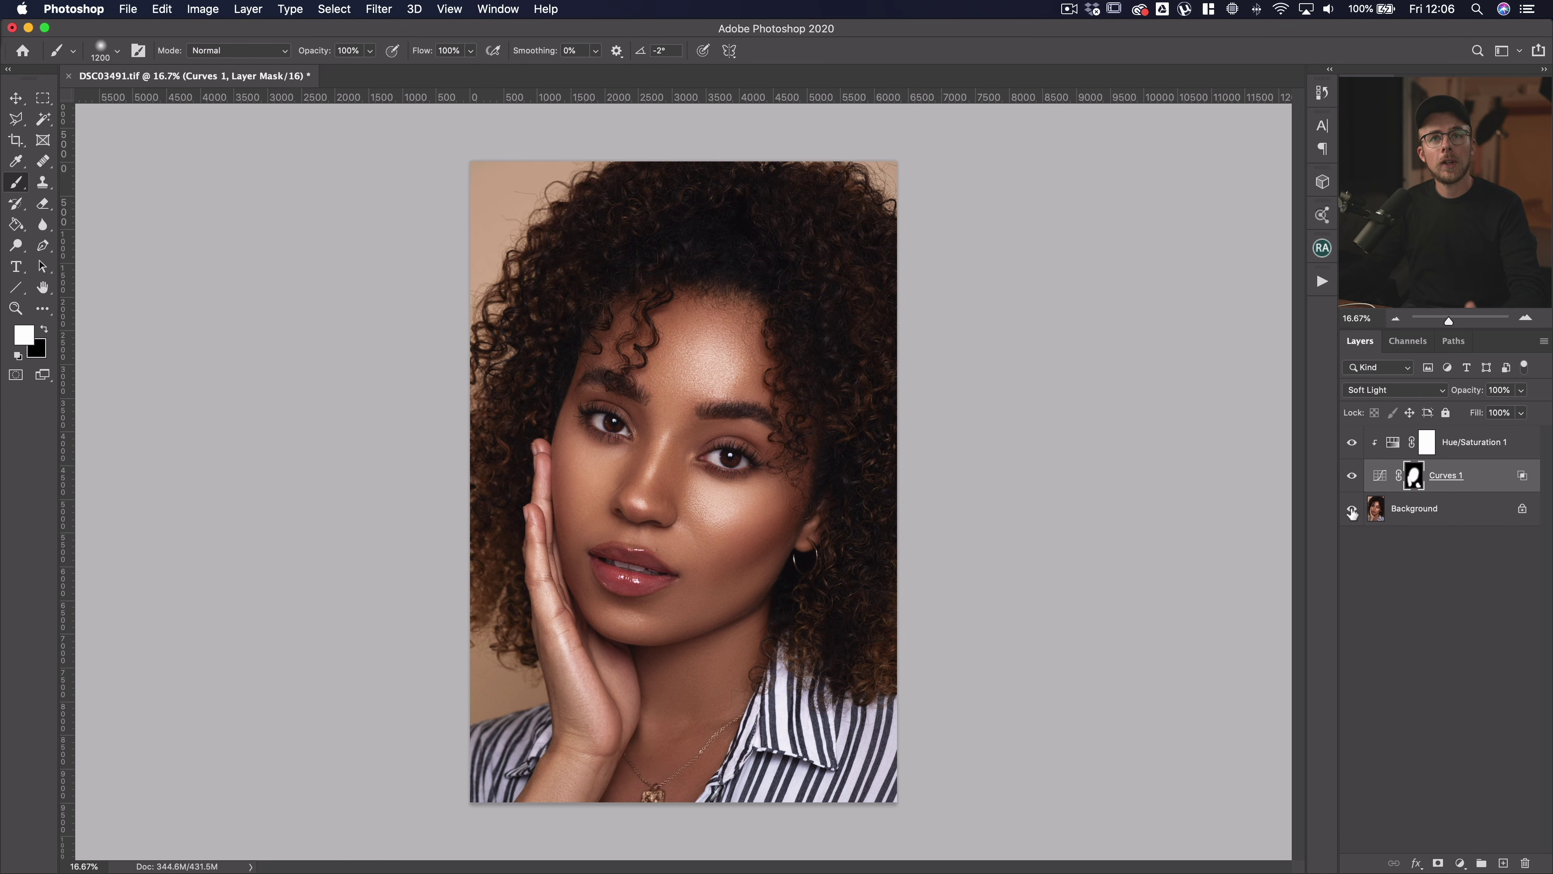